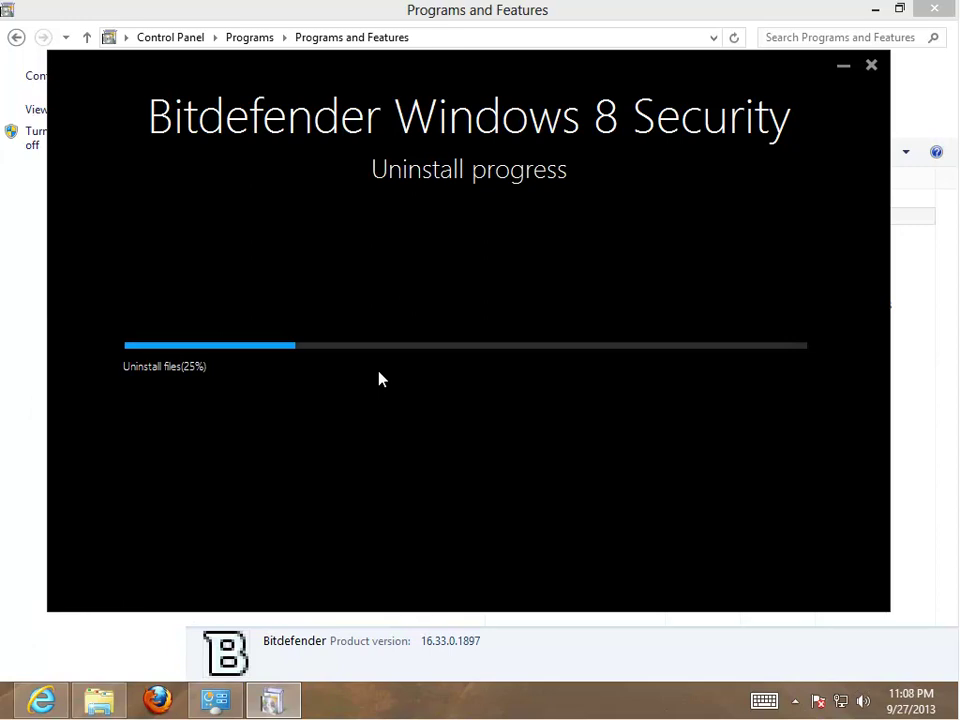
# - Minimize the uninstall survey browser window and finish the Bitdefender Windows 8 Security uninstaller without restarting
pyautogui.moveTo(41, 700)
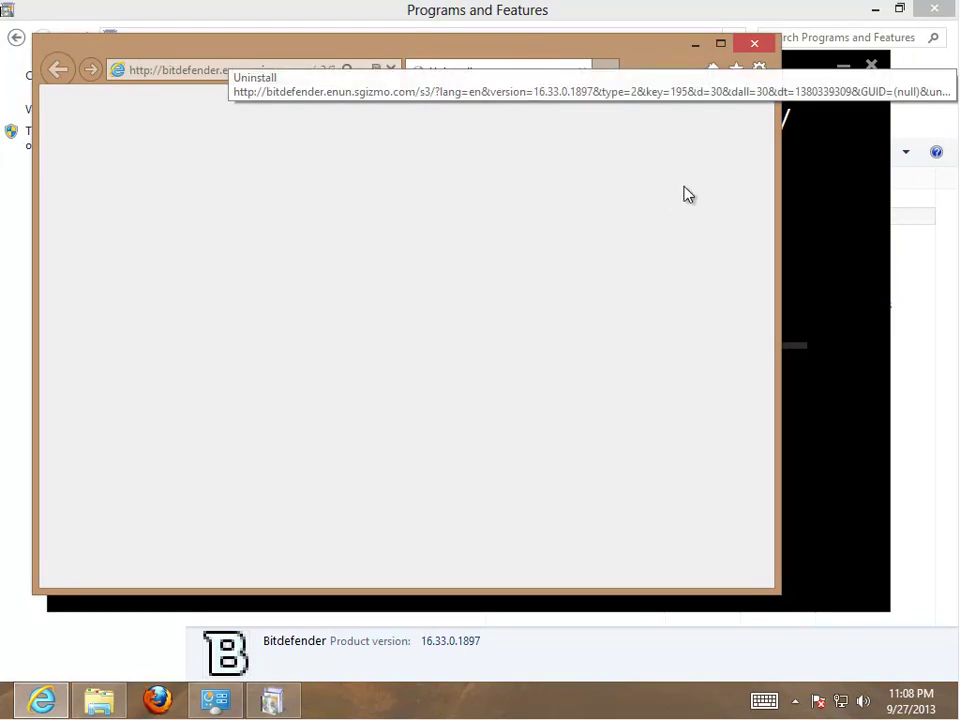
pyautogui.click(697, 46)
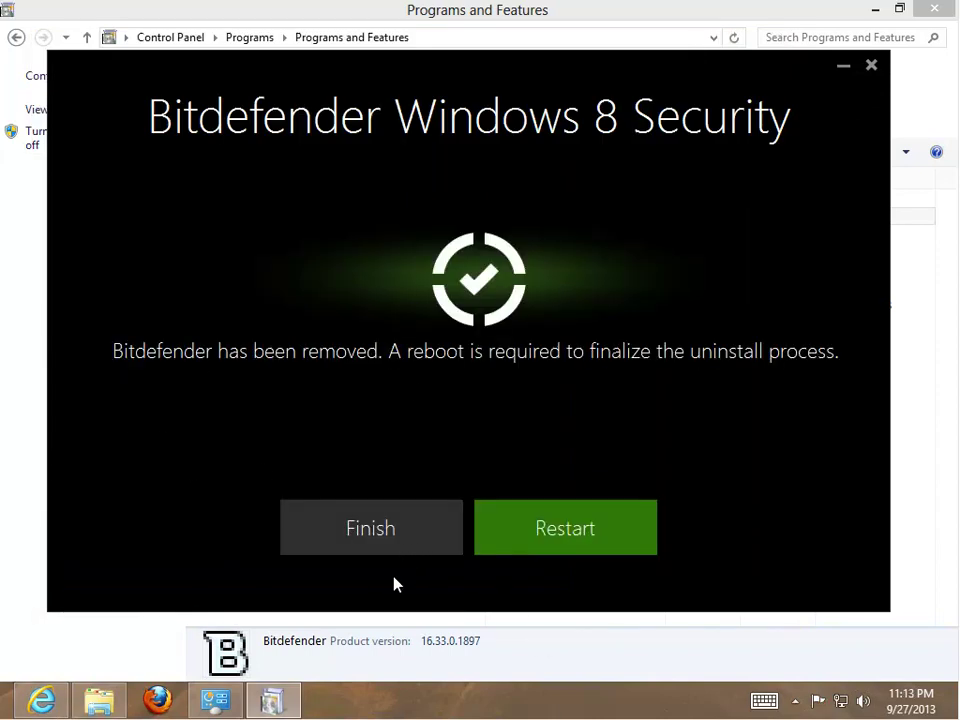
pyautogui.click(377, 536)
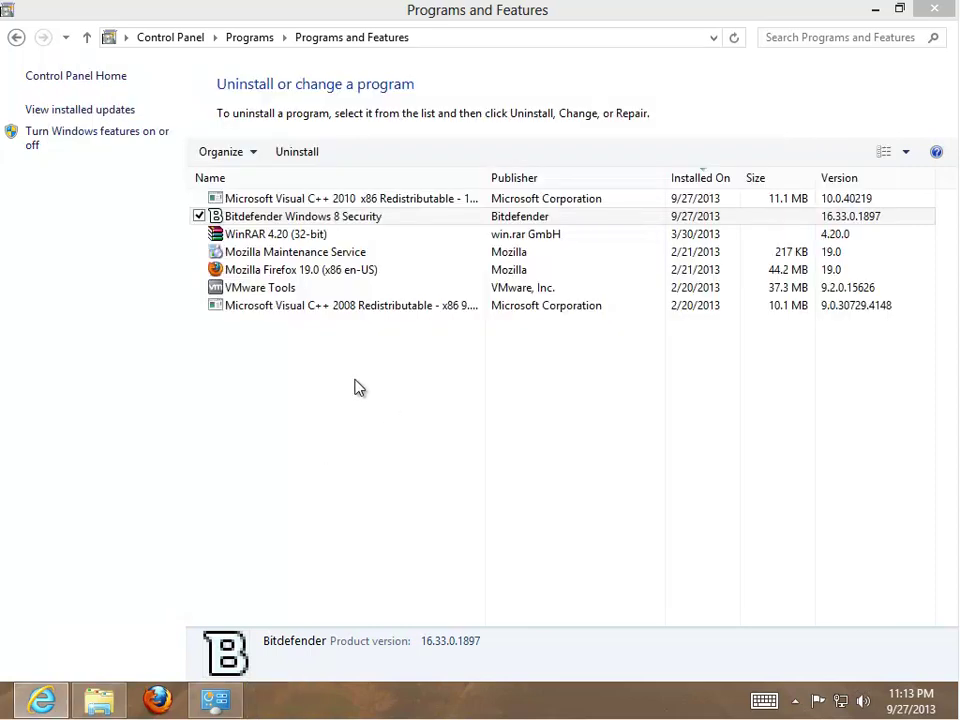
# - Refresh the installed programs list to check that Bitdefender is gone, and close Programs and Features
pyautogui.rightClick(356, 372)
pyautogui.click(285, 441)
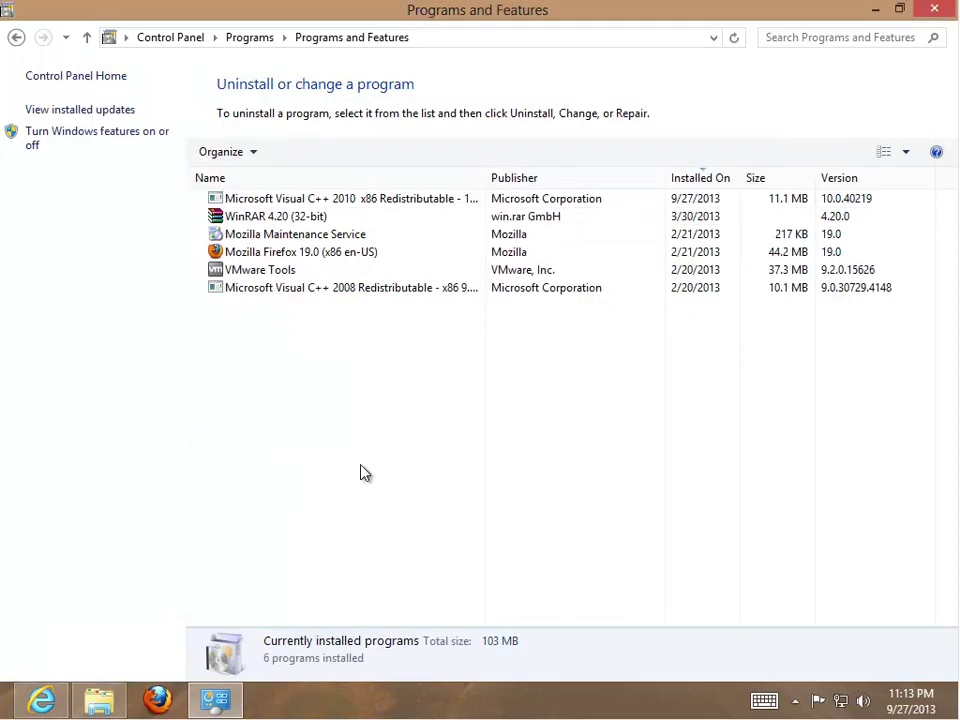
pyautogui.click(934, 9)
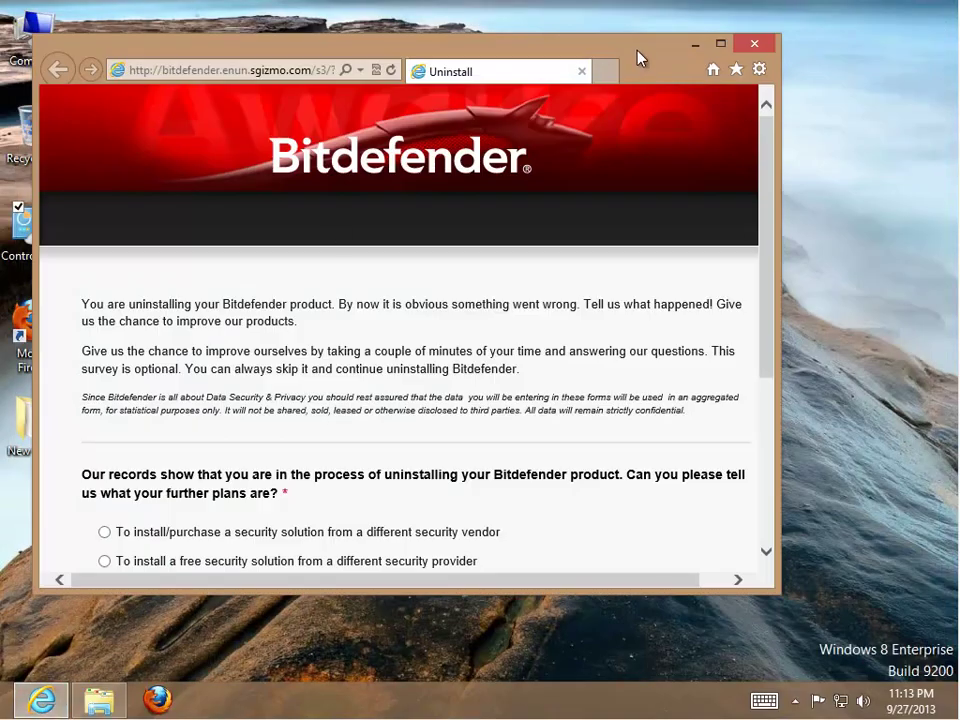
# - Read through the Bitdefender uninstall survey in a maximized browser window and close it without answering
pyautogui.doubleClick(640, 58)
pyautogui.moveTo(138, 265); pyautogui.dragTo(372, 312)
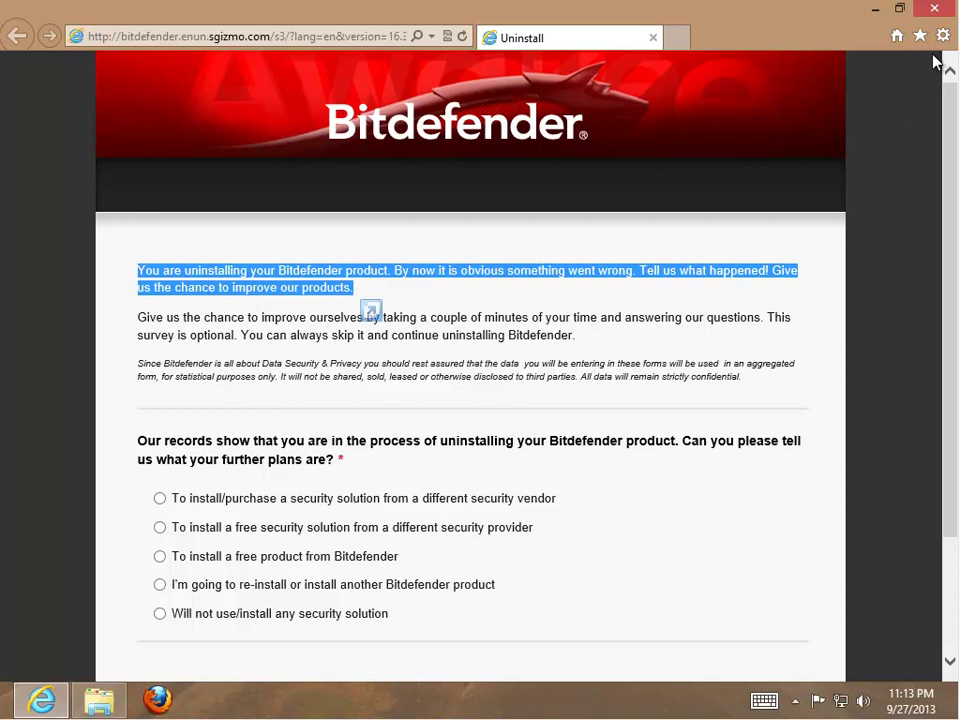
pyautogui.scroll(-3, 801, 437)
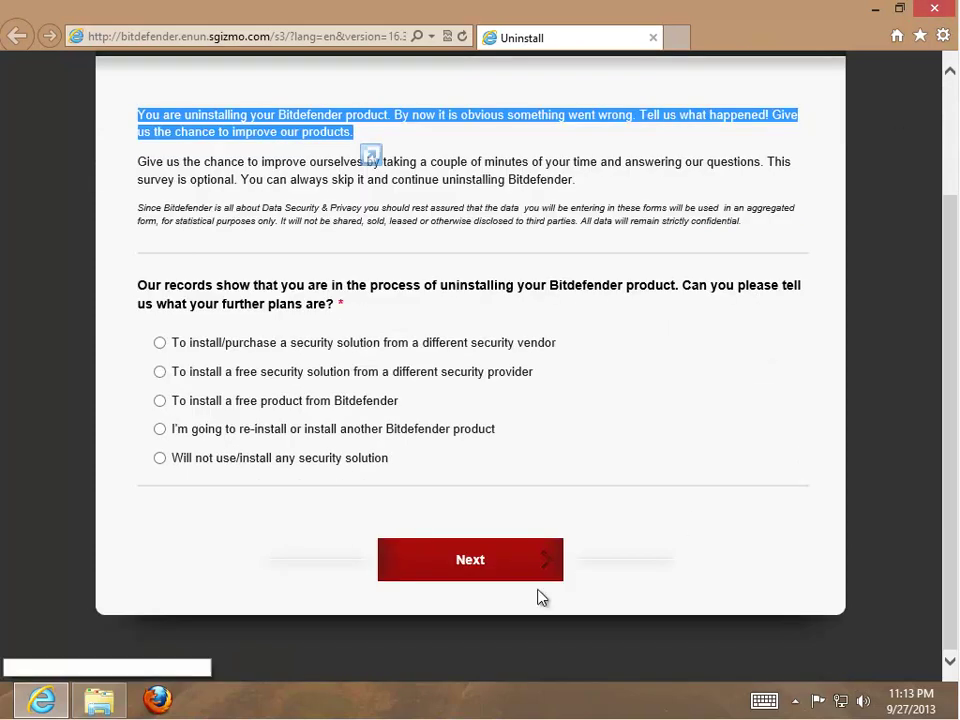
pyautogui.click(783, 425)
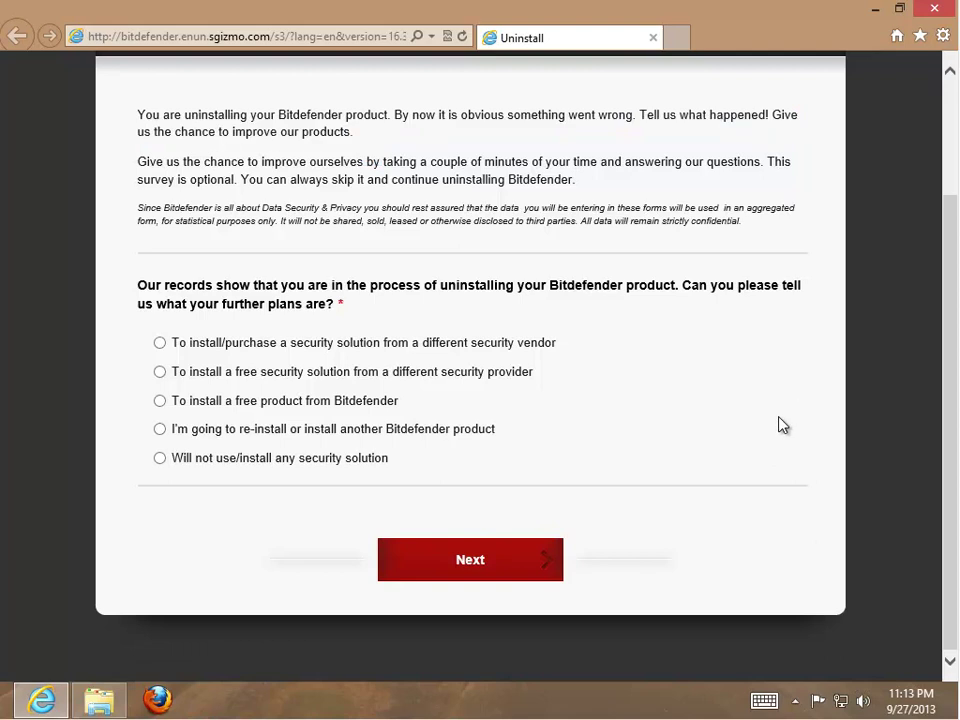
pyautogui.scroll(3, 783, 425)
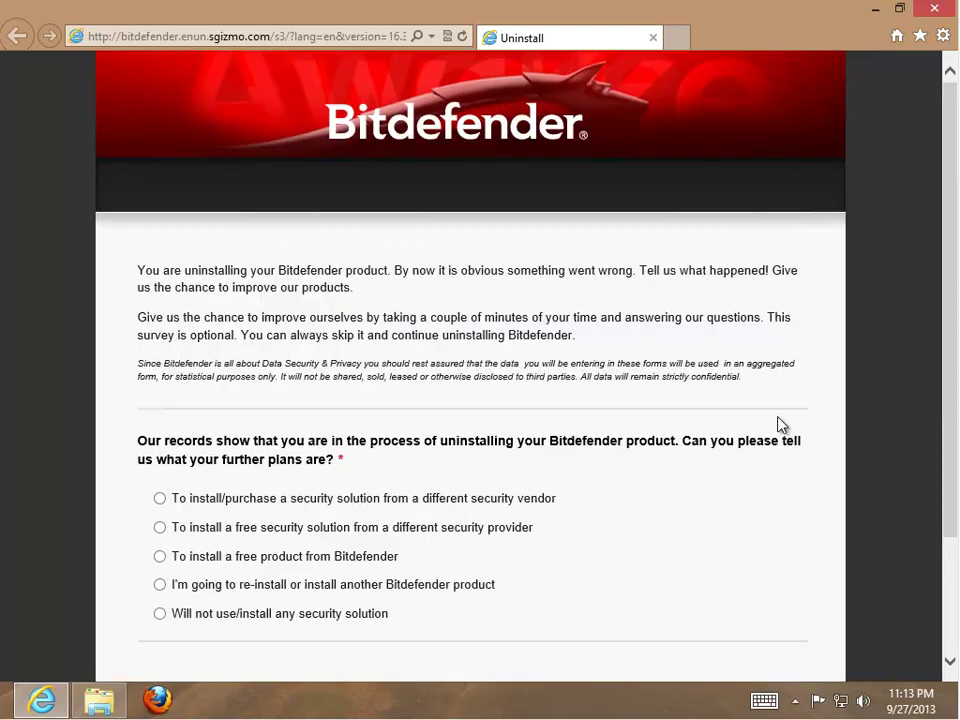
pyautogui.click(948, 14)
# - Refresh the desktop and restart the computer with Update and restart, reached by searching the settings for "restart"
pyautogui.rightClick(405, 256)
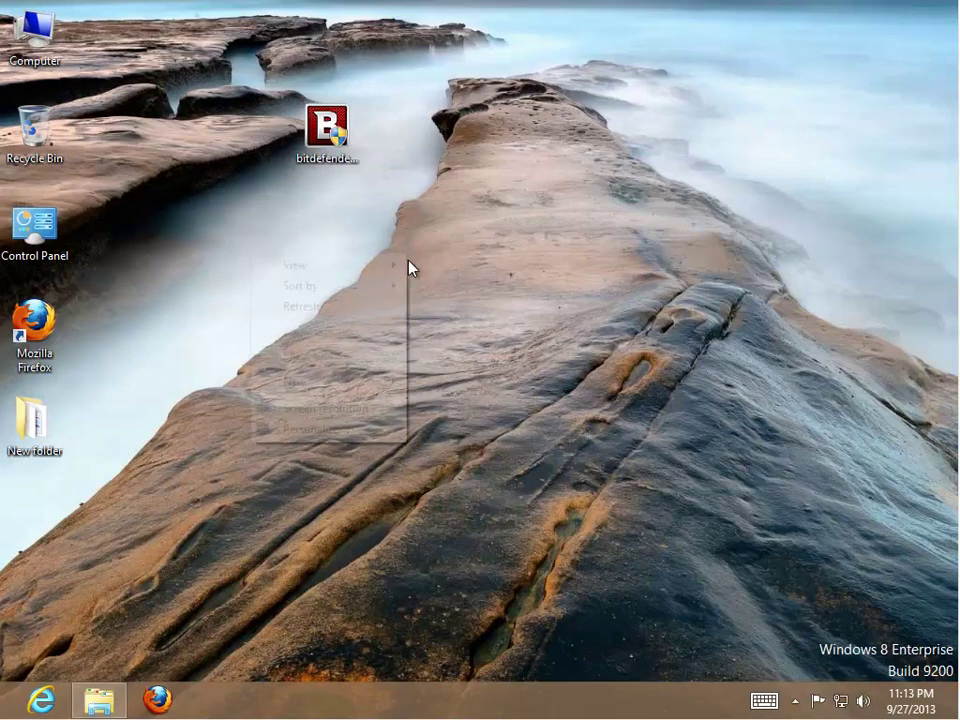
pyautogui.click(397, 307)
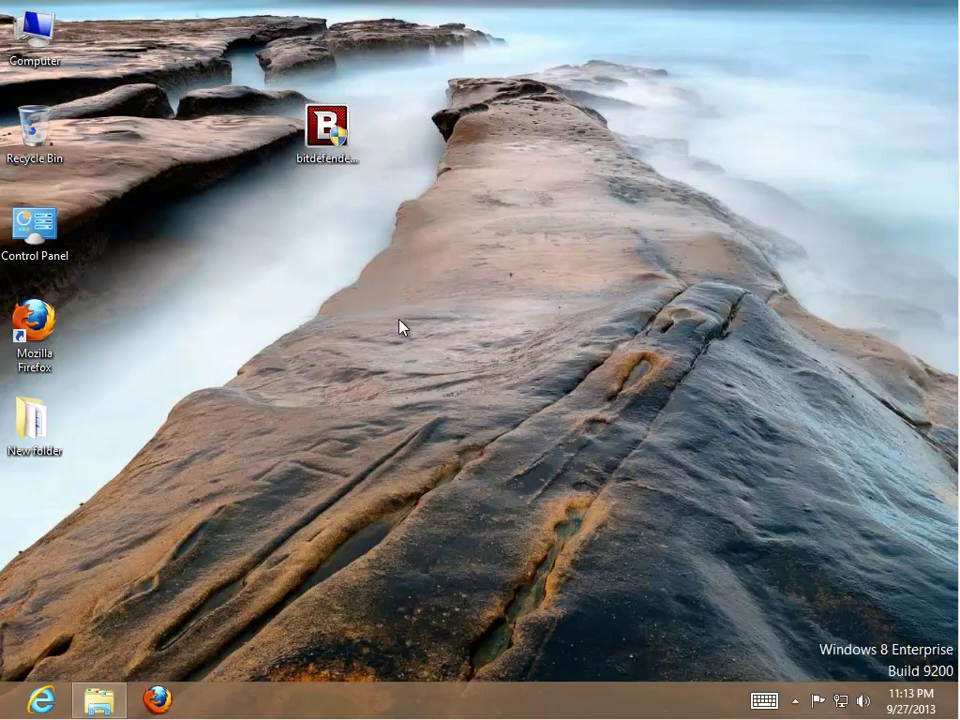
pyautogui.press('super+f')
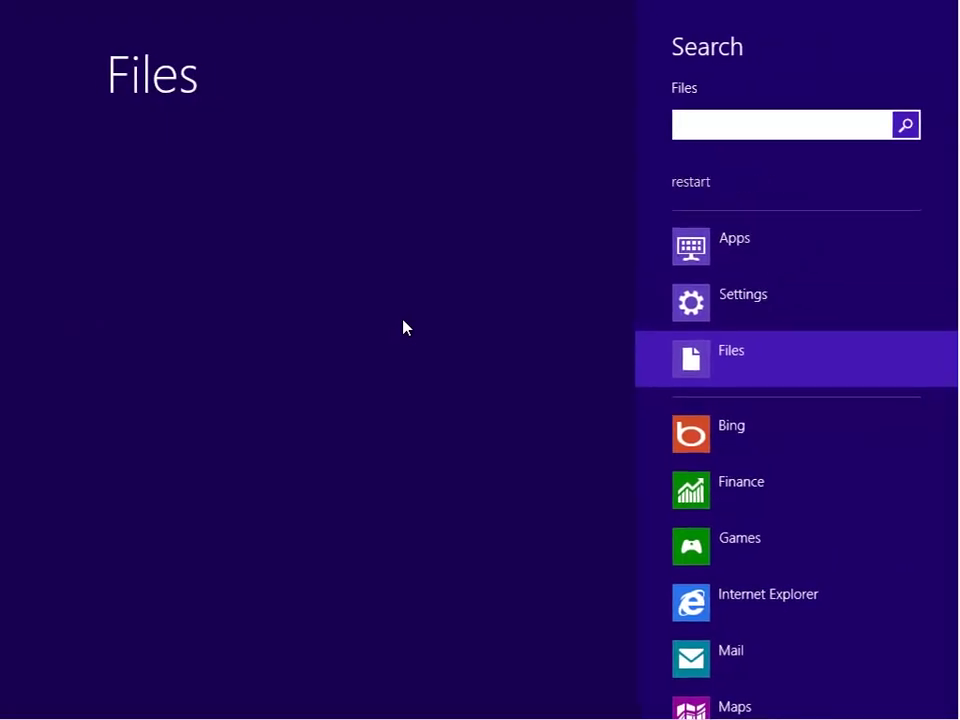
pyautogui.click(739, 184)
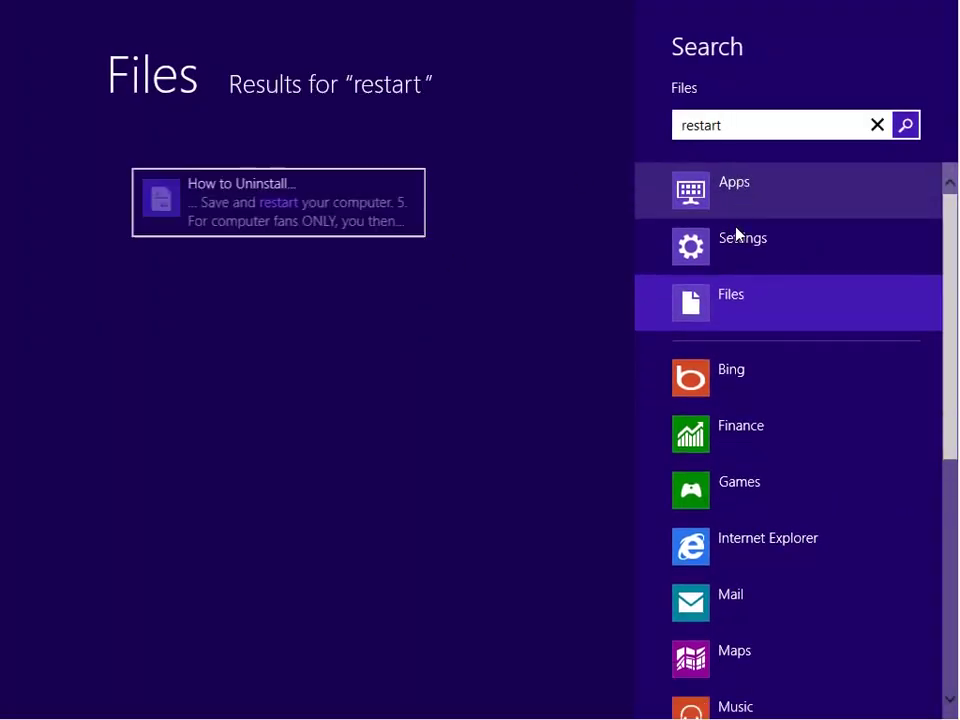
pyautogui.click(733, 265)
pyautogui.click(251, 156)
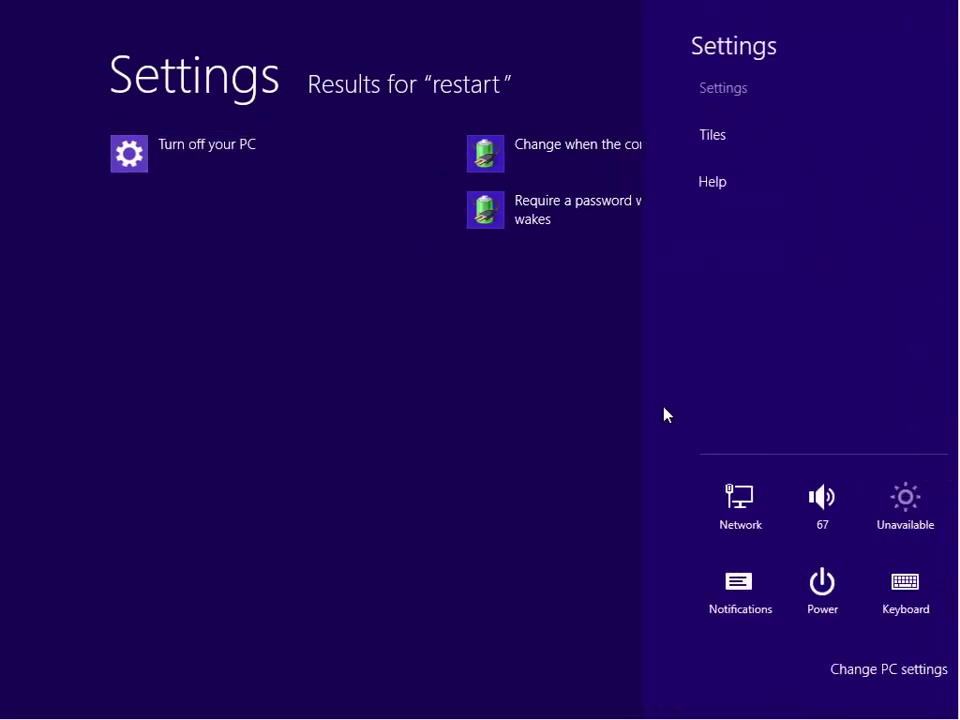
pyautogui.click(797, 594)
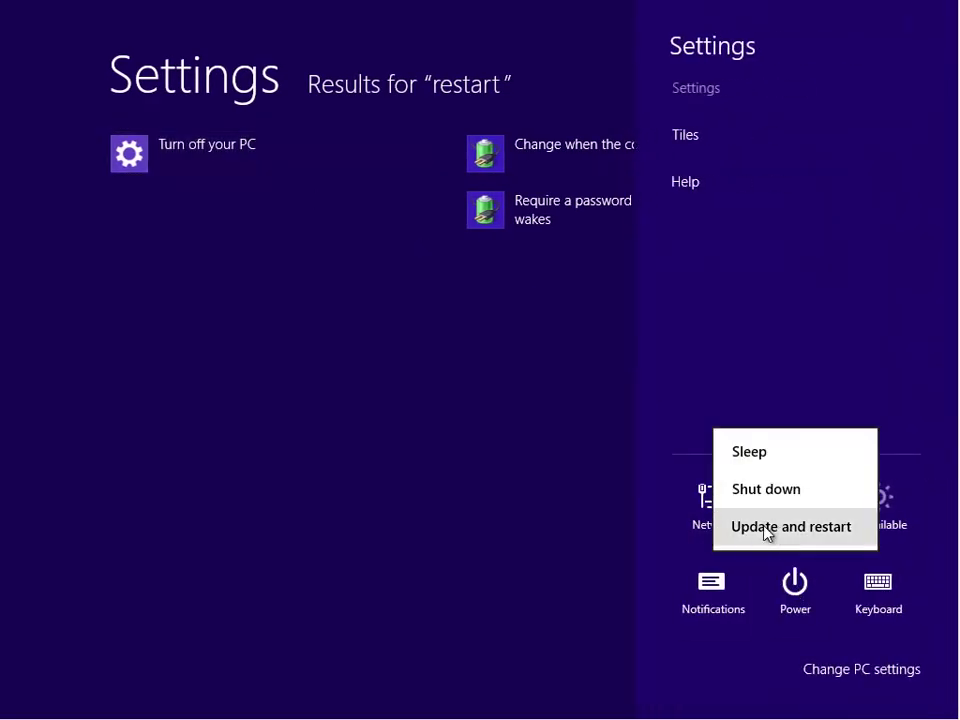
pyautogui.click(767, 527)
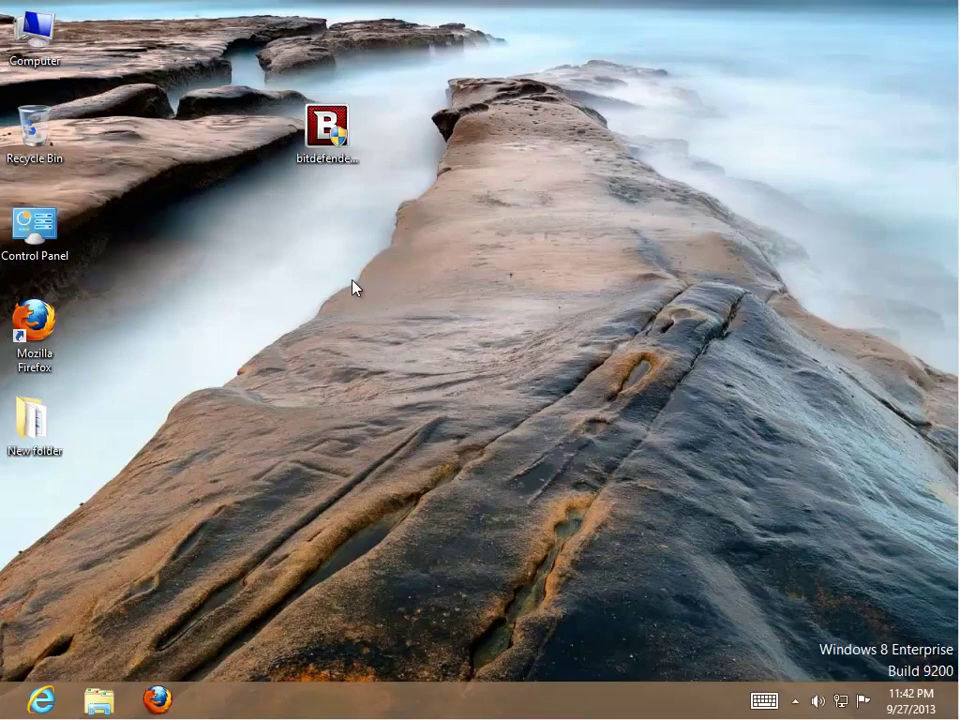
# - Copy the word "bitdefender" from the file name of the Bitdefender installer on the desktop
pyautogui.click(322, 168)
pyautogui.click(322, 168)
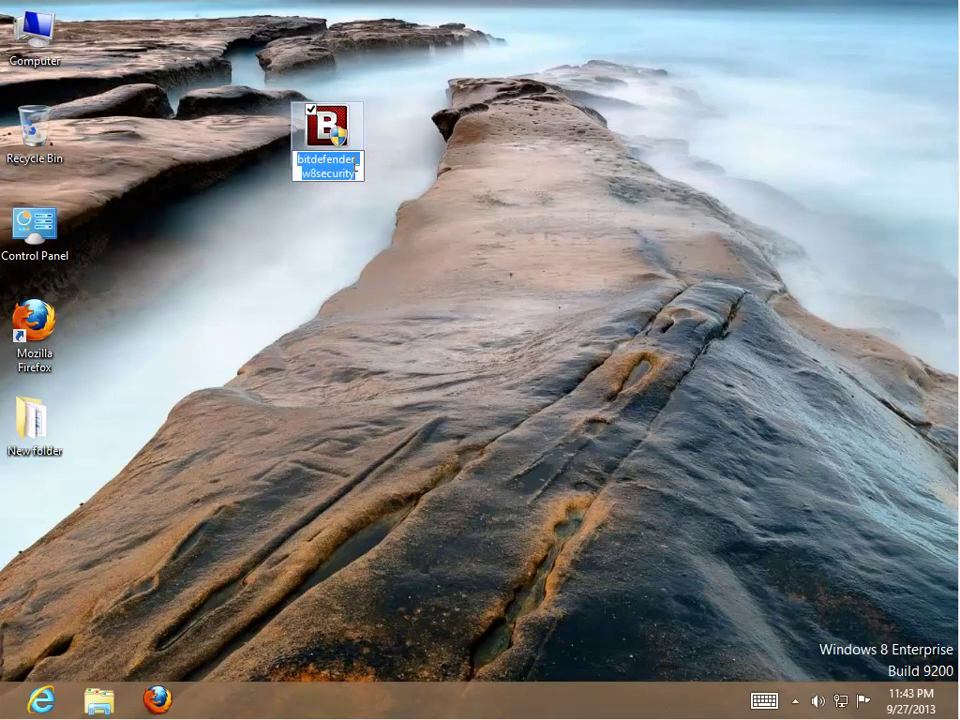
pyautogui.moveTo(356, 162); pyautogui.dragTo(297, 160)
pyautogui.press('super+c')
pyautogui.rightClick(300, 157)
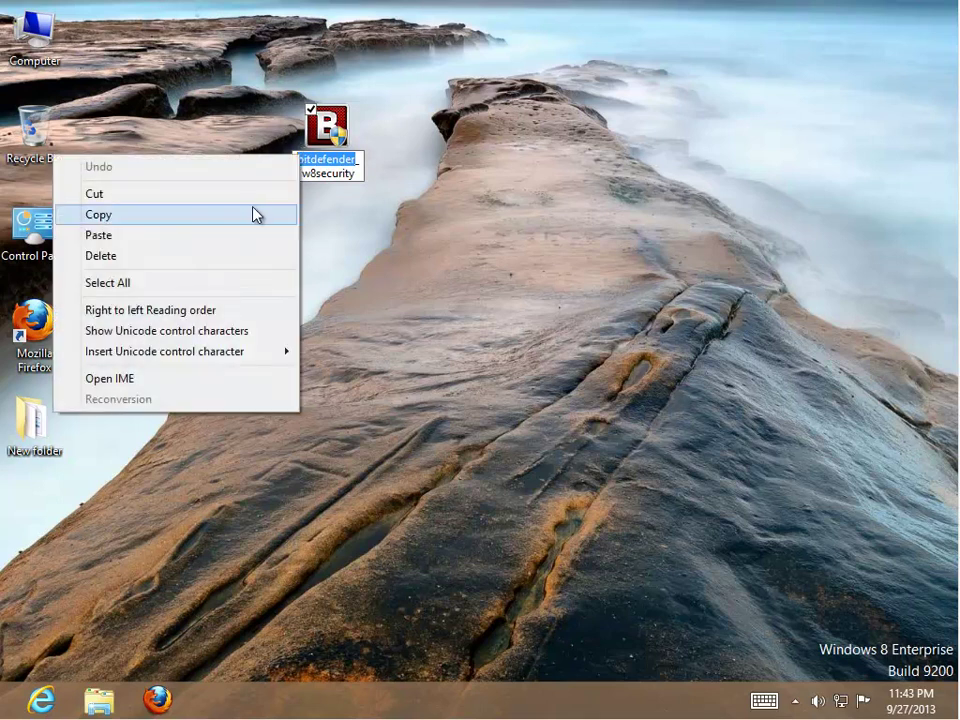
pyautogui.click(98, 214)
# - Uninstall Microsoft Visual C++ 2010 x86 Redistributable through the Control Panel, confirming the removal and allowing the system change
pyautogui.doubleClick(40, 225)
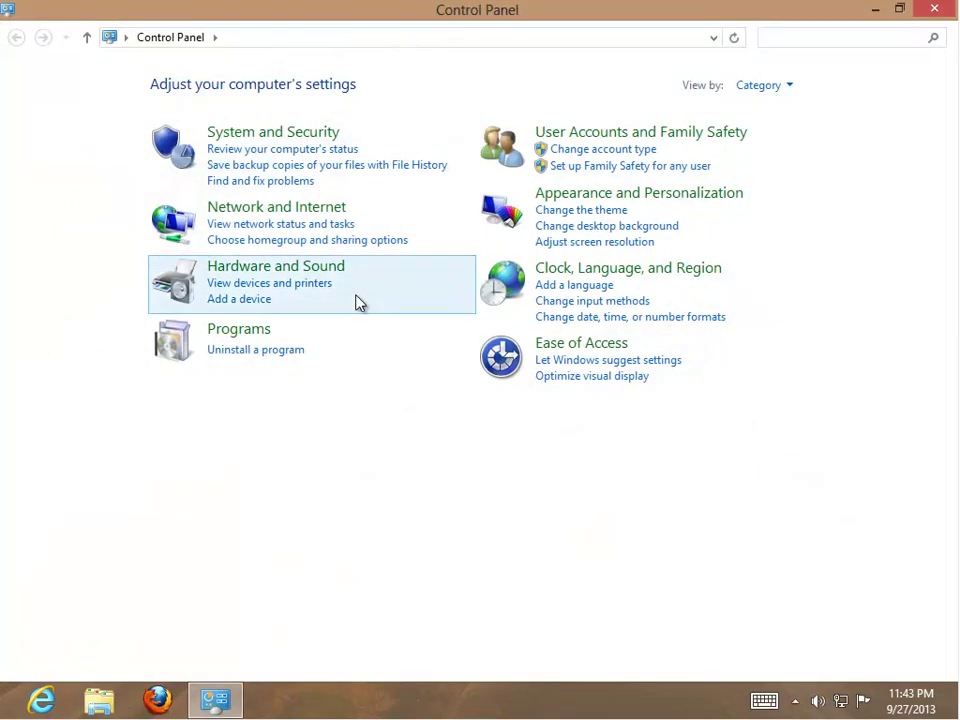
pyautogui.click(286, 352)
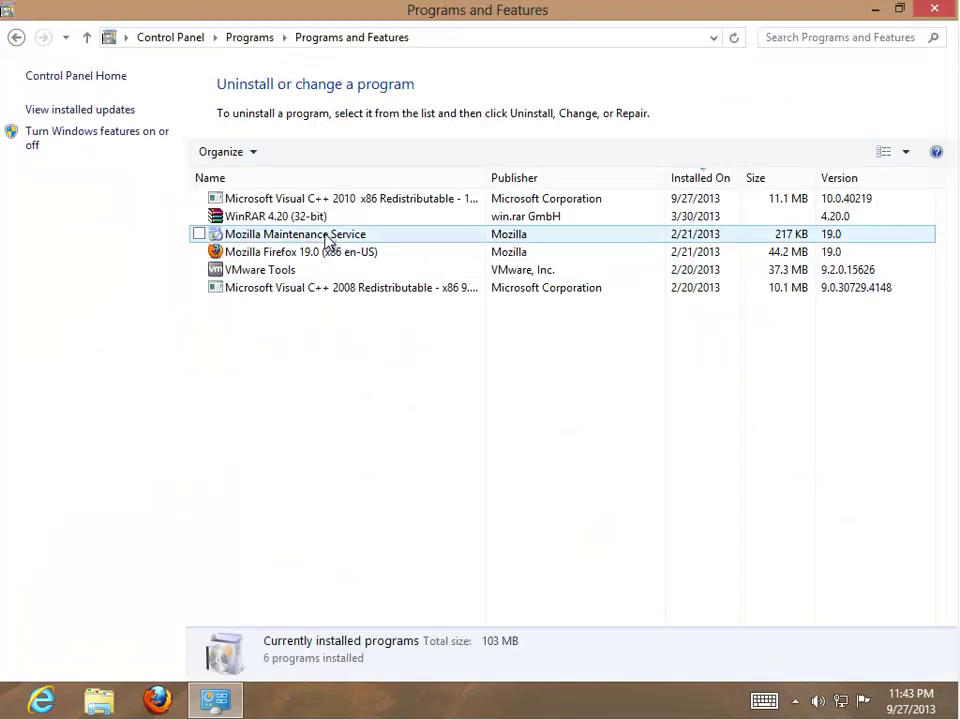
pyautogui.click(326, 201)
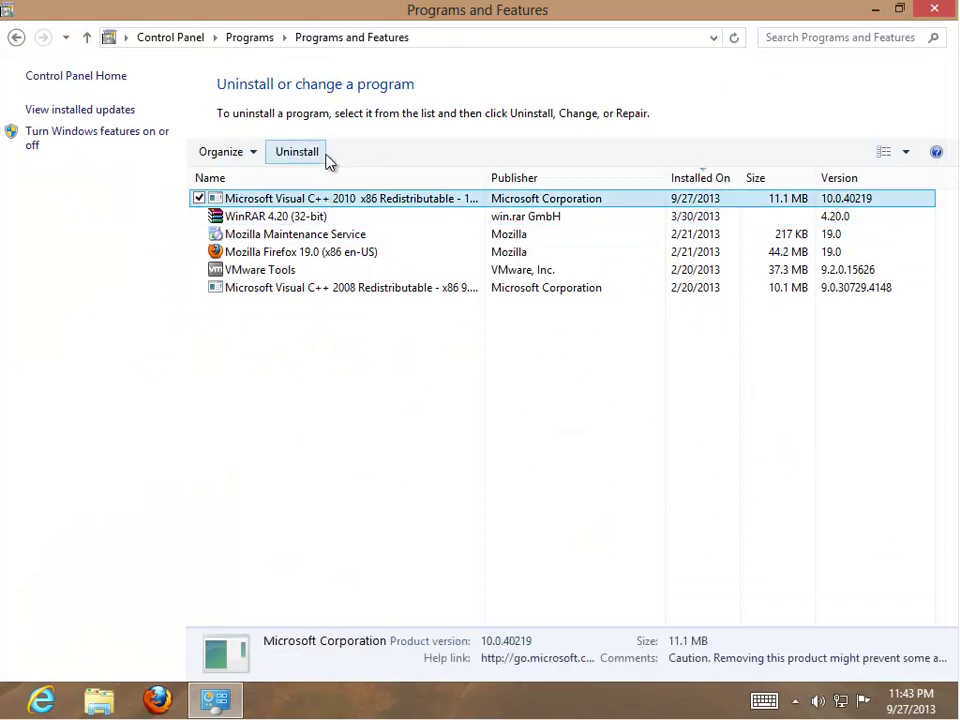
pyautogui.click(320, 154)
pyautogui.click(606, 358)
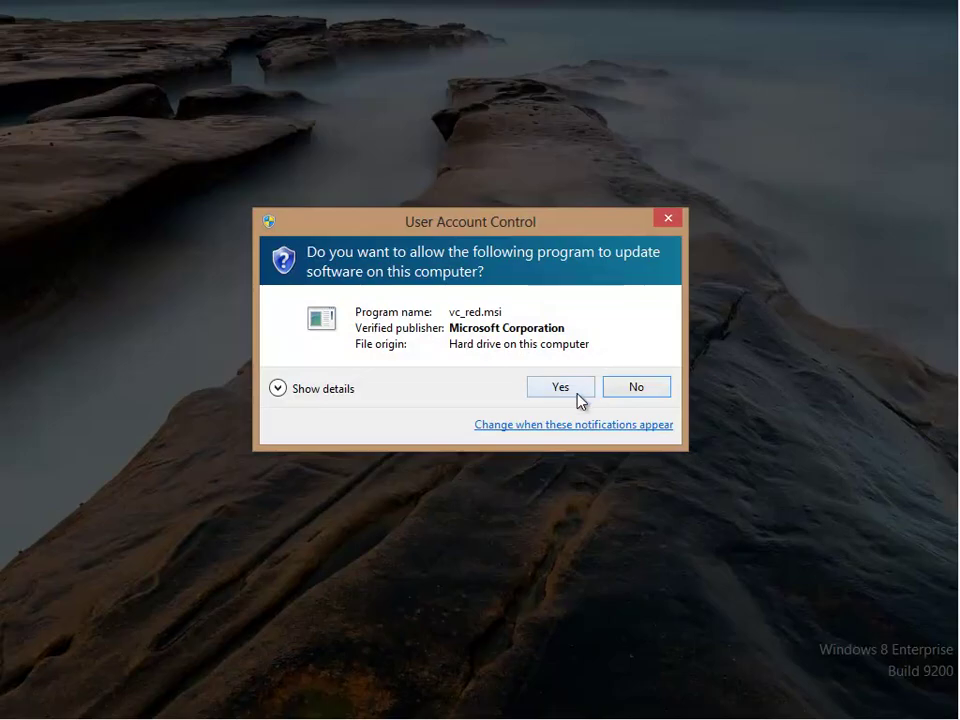
pyautogui.click(578, 394)
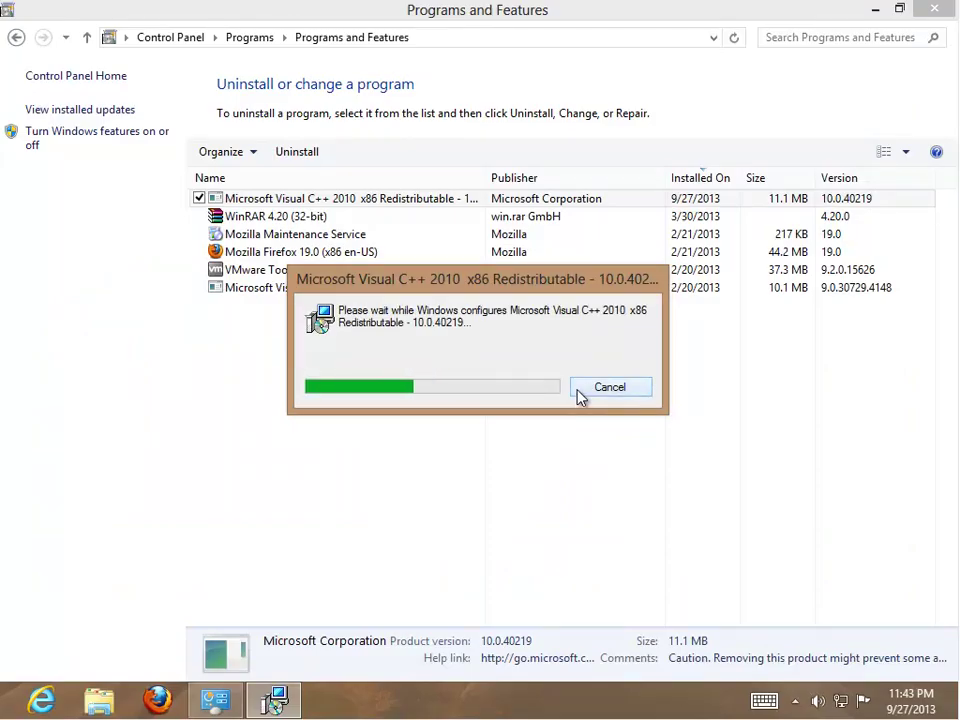
# - Refresh the installed programs list after removing the Visual C++ 2010 package and close Programs and Features
pyautogui.rightClick(288, 362)
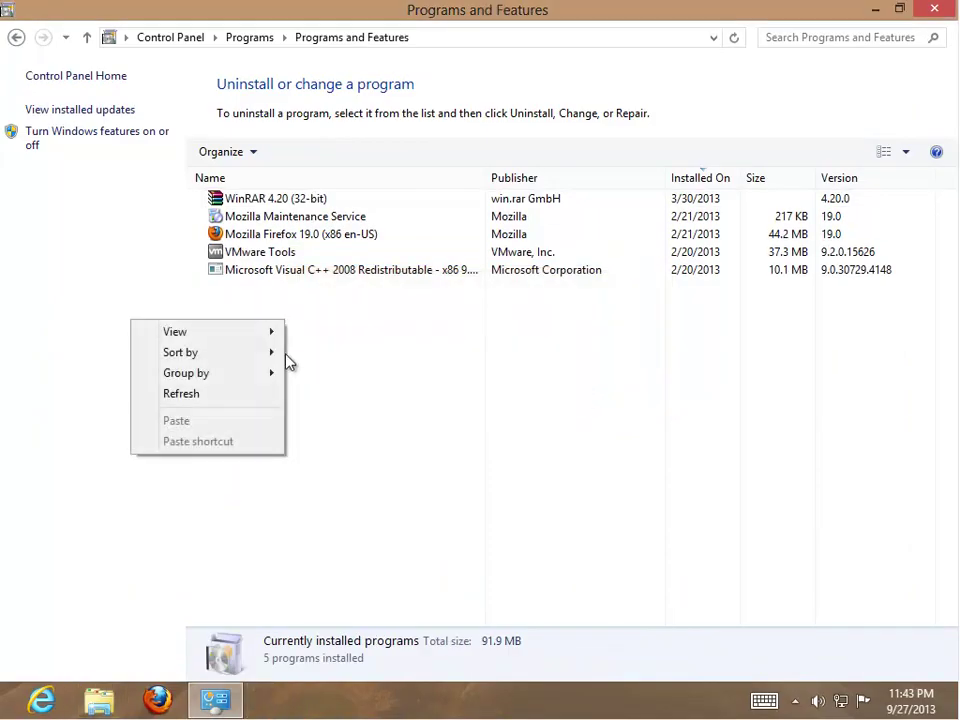
pyautogui.click(257, 394)
pyautogui.click(934, 10)
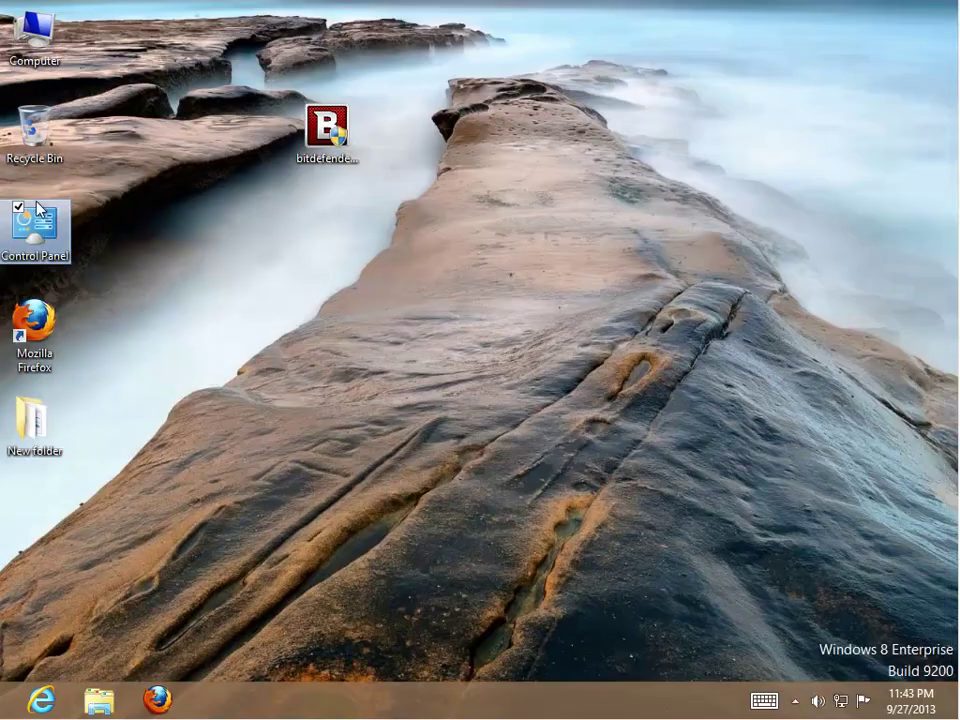
# - Search the whole computer for files matching the copied word "bitdefender" and minimize the search window
pyautogui.doubleClick(34, 38)
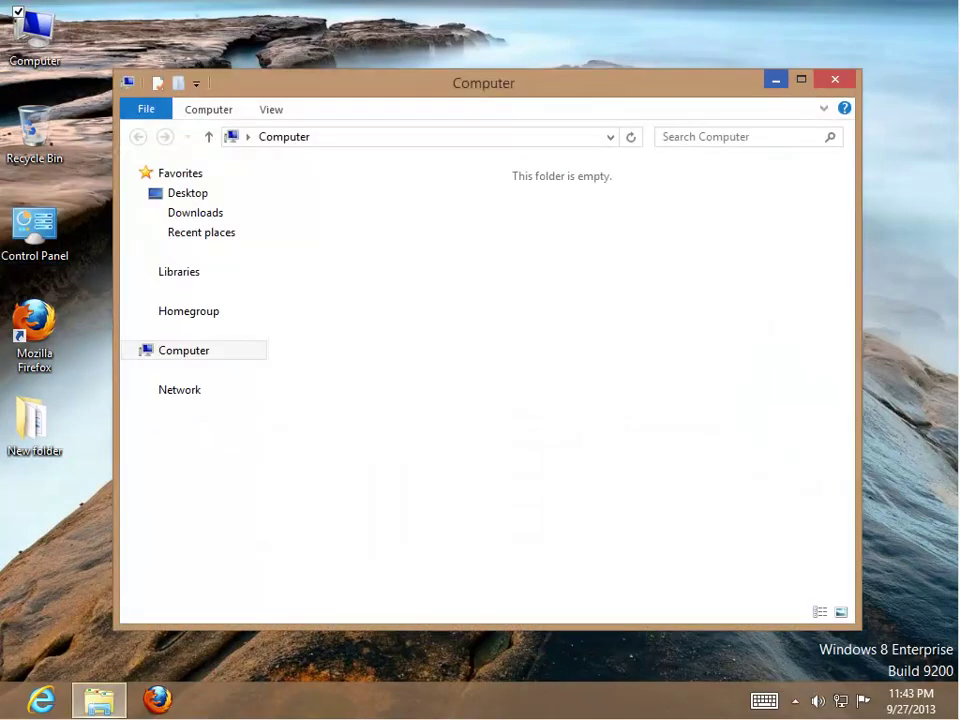
pyautogui.click(801, 86)
pyautogui.rightClick(786, 60)
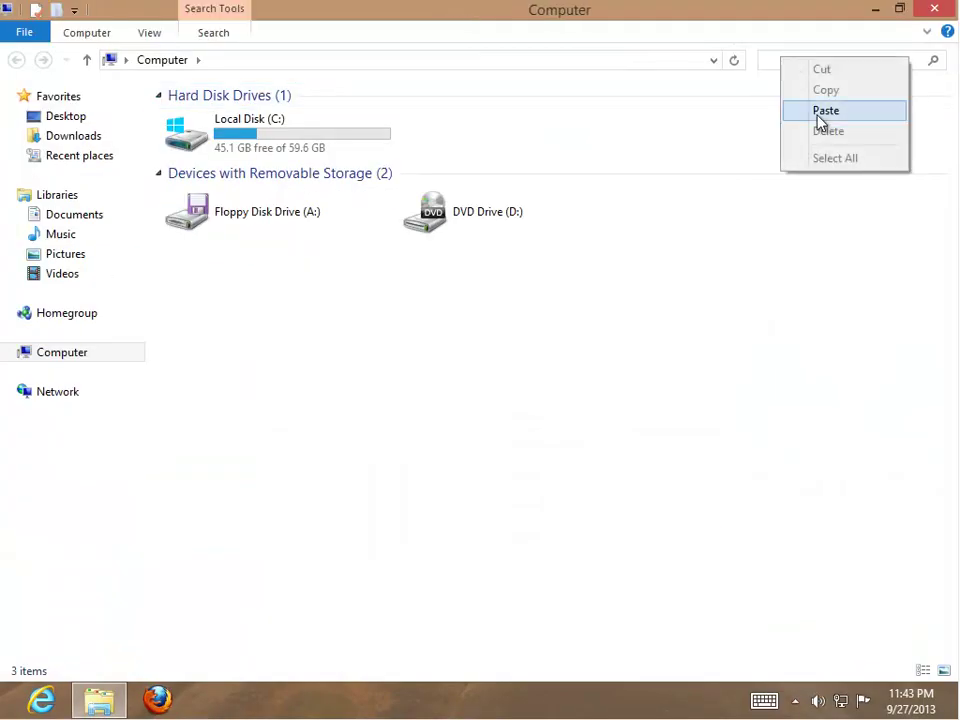
pyautogui.click(821, 109)
pyautogui.click(878, 12)
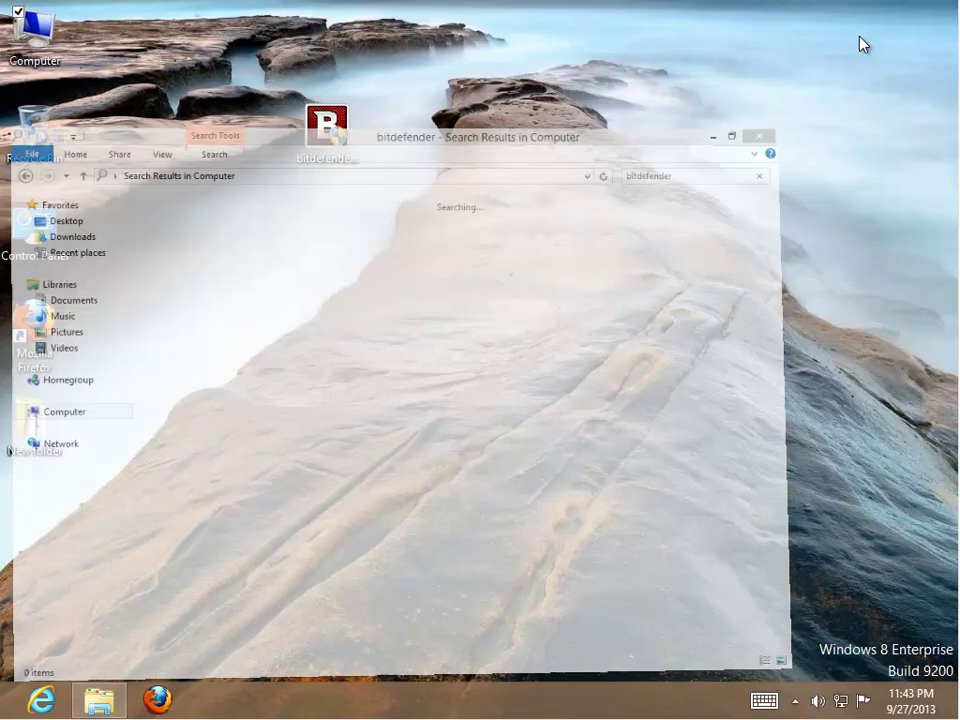
# - Launch the Registry Editor by running the command REGEDIT
pyautogui.press('super+r')
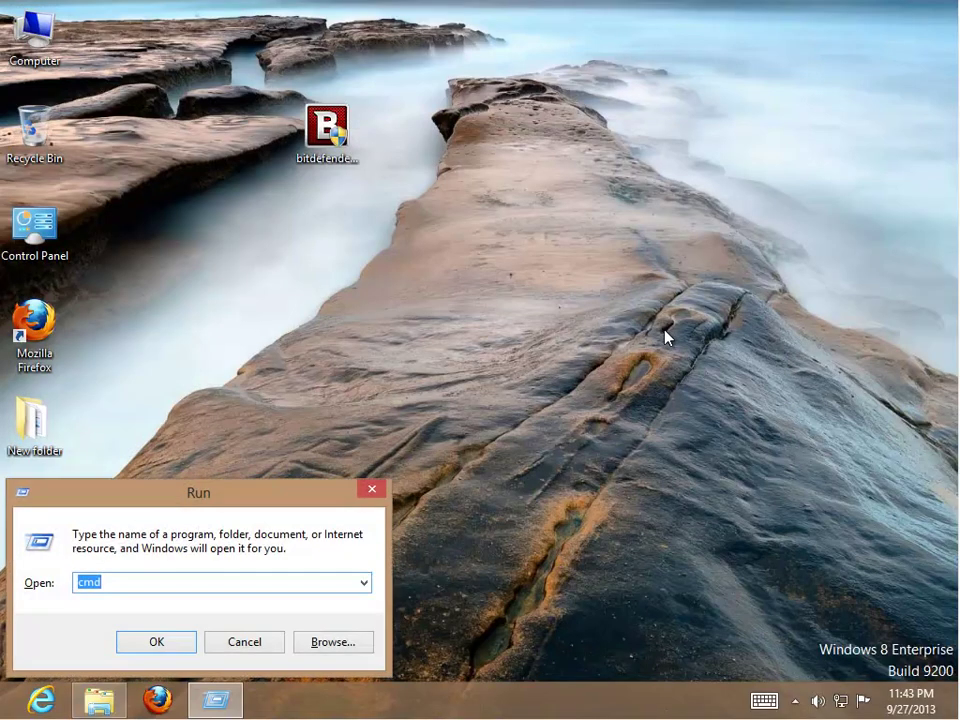
pyautogui.write('REGEDIT')
pyautogui.press('Return')
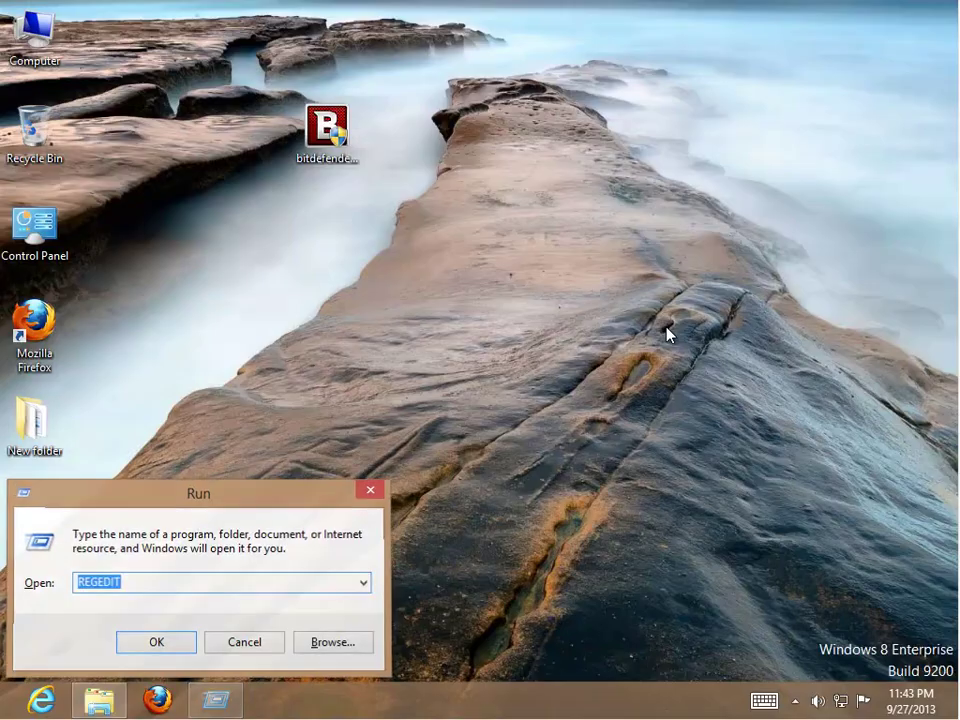
pyautogui.press('Return')
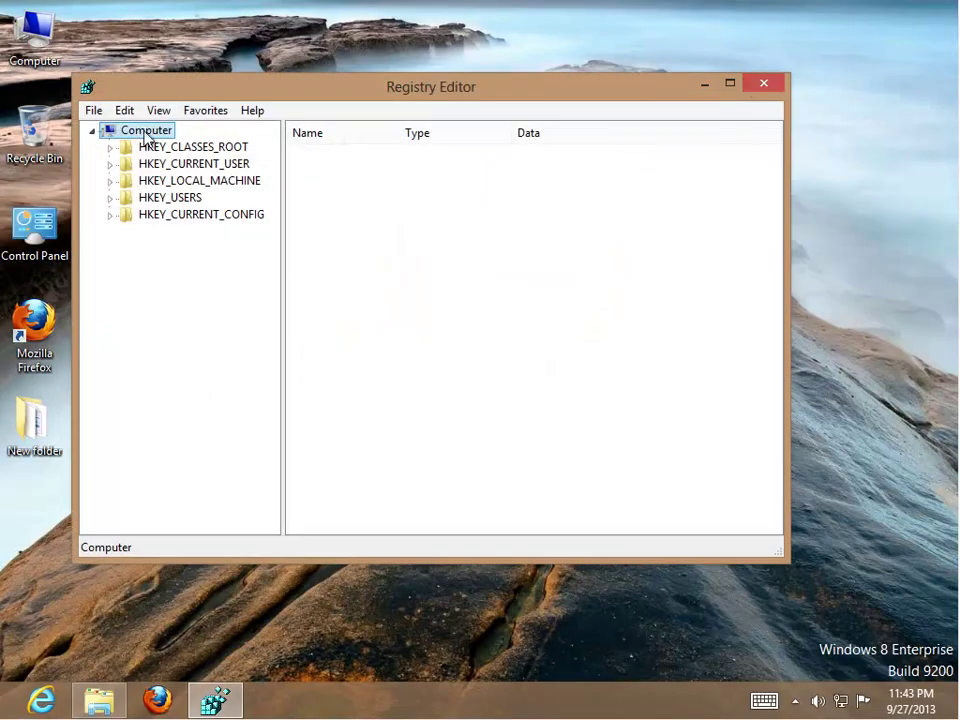
# - Maximize the Registry Editor and search the registry for "bitdefender" in keys, values and data
pyautogui.doubleClick(542, 94)
pyautogui.hotkey('ctrl', 'f')
pyautogui.hotkey('ctrl', 'v')
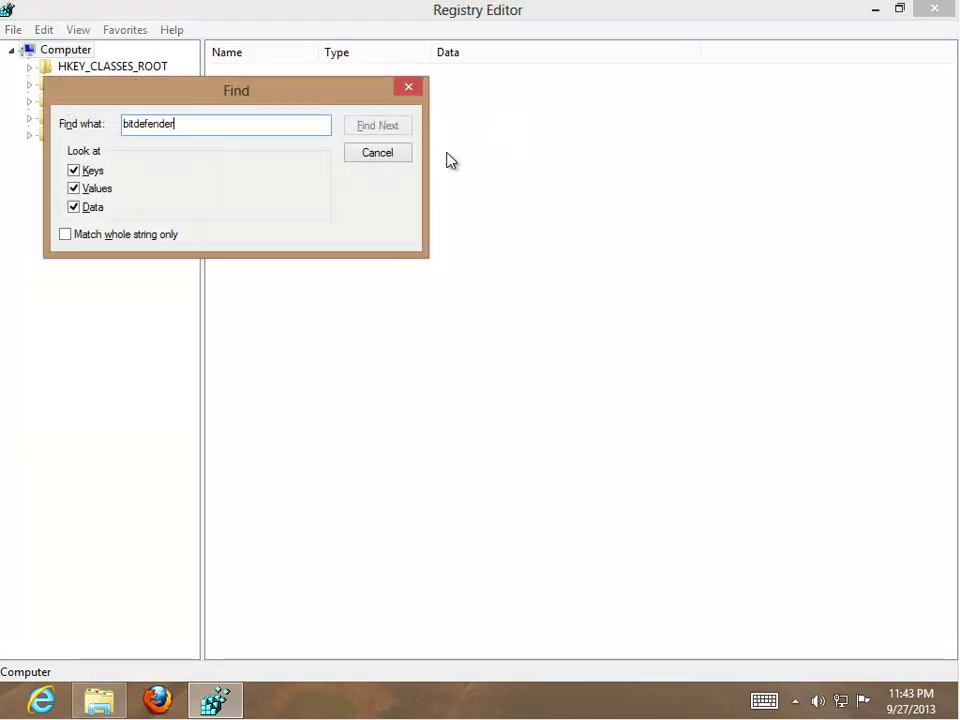
pyautogui.click(393, 134)
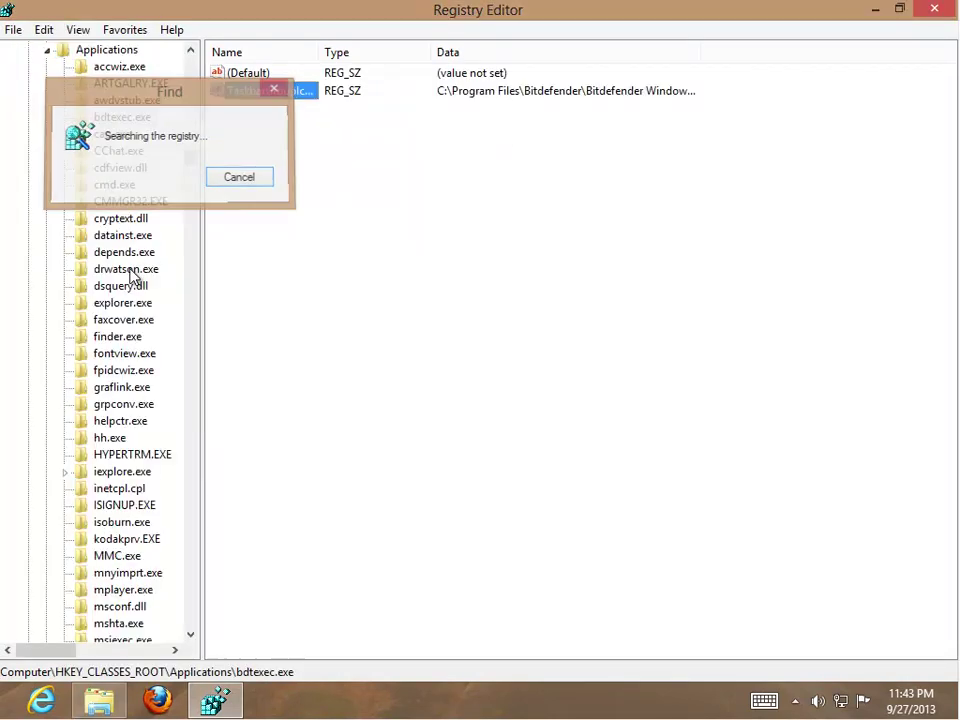
# - Delete the found Bitdefender value under HKEY_CLASSES_ROOT\Applications\bdtexec.exe and the next matching registry entries, continuing the search after each
pyautogui.press('Delete')
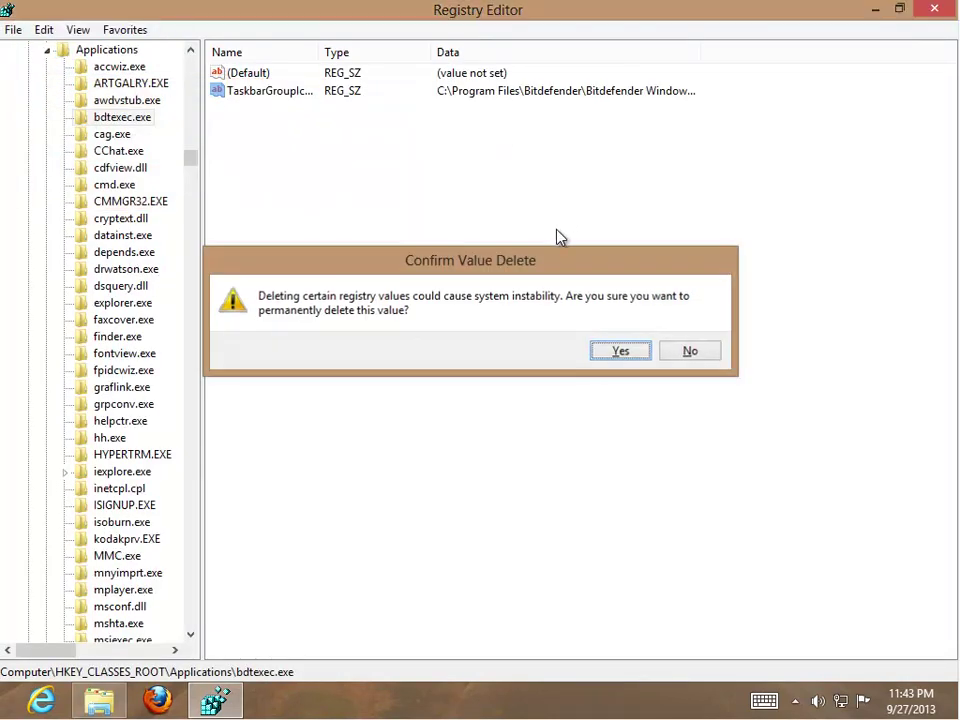
pyautogui.press('Return')
pyautogui.press('F3')
pyautogui.press('Delete')
pyautogui.press('Return')
pyautogui.press('F3')
pyautogui.press('Delete')
pyautogui.press('Return')
pyautogui.press('F3')
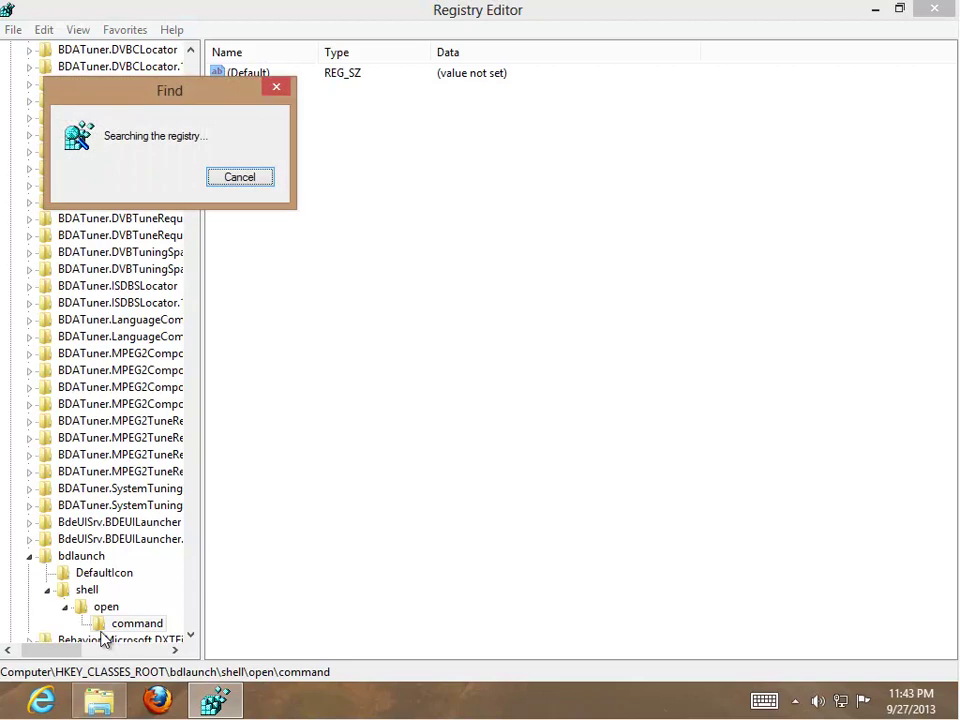
# - Continue the registry search to the Bitdefender Windows 8 Security key under HKEY_CURRENT_USER\Software\Bitdefender, examine it and close the Registry Editor
pyautogui.press('F3')
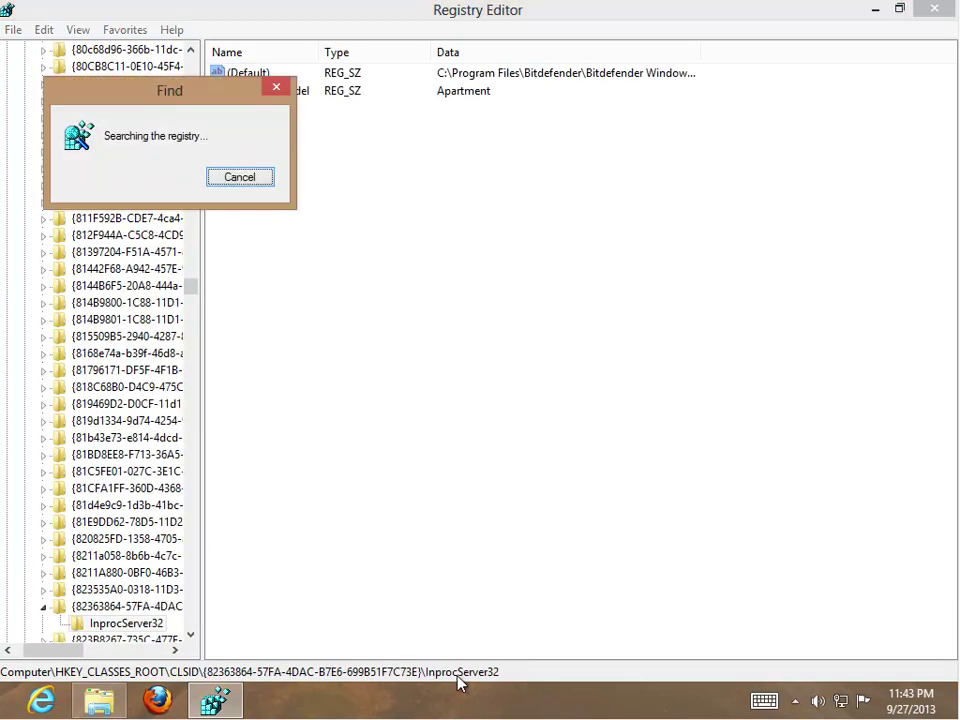
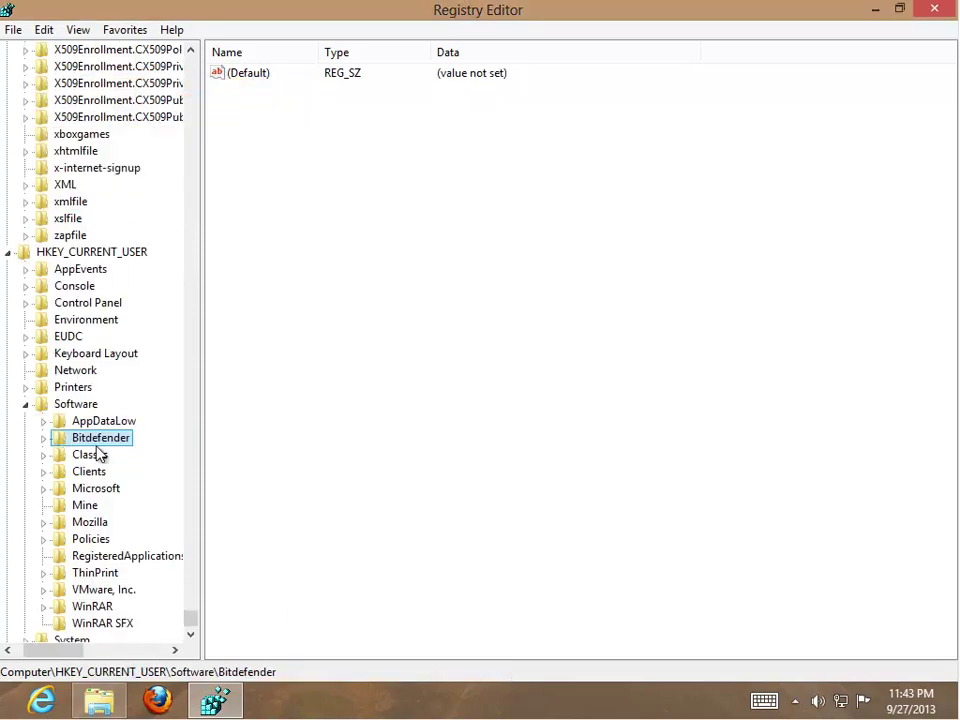
pyautogui.press('F3')
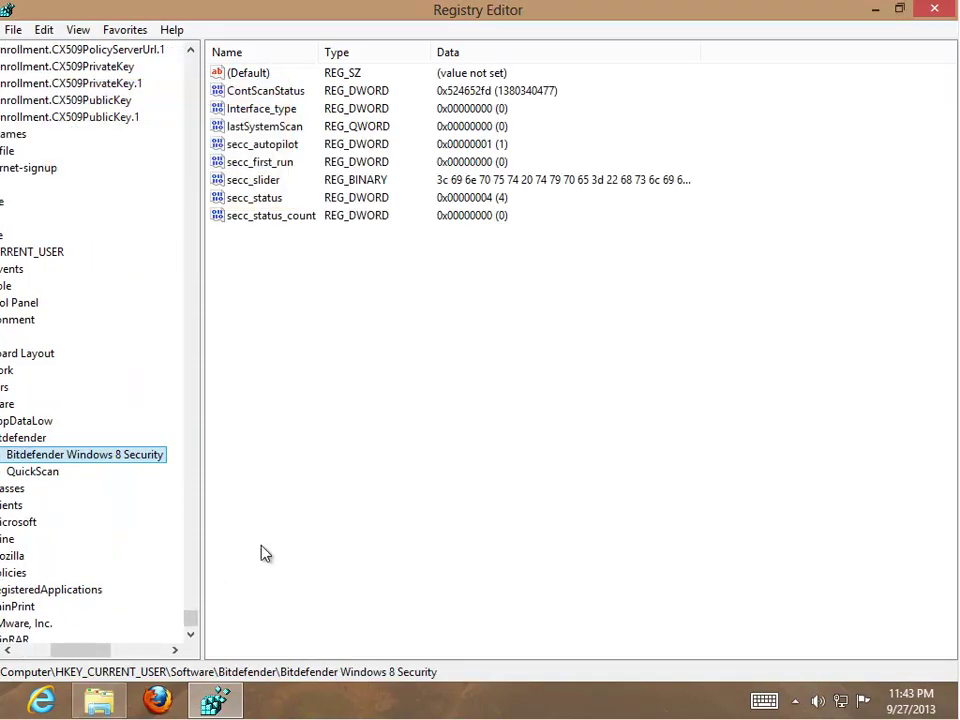
pyautogui.moveTo(69, 650); pyautogui.dragTo(55, 650)
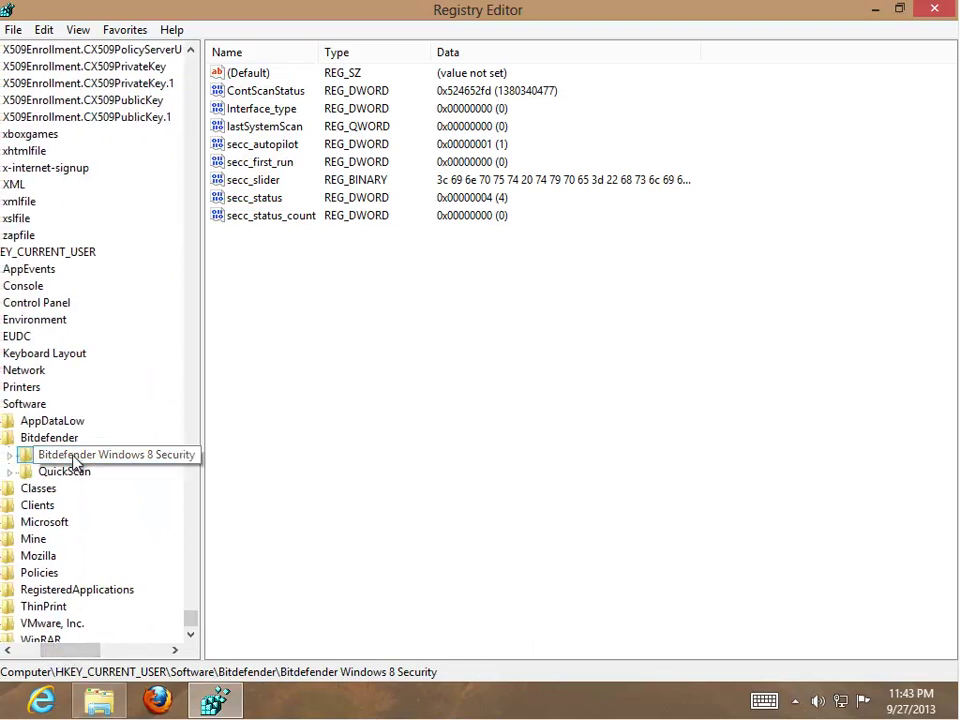
pyautogui.click(933, 9)
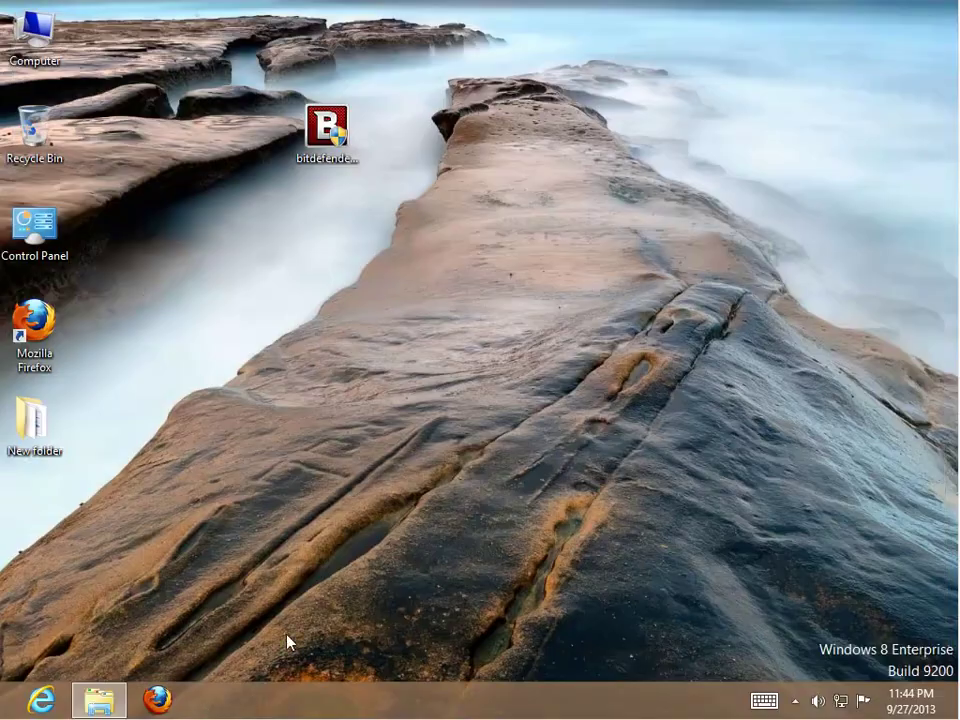
# - Restore the computer-wide "bitdefender" file search and review the listed leftover folders and files
pyautogui.click(100, 700)
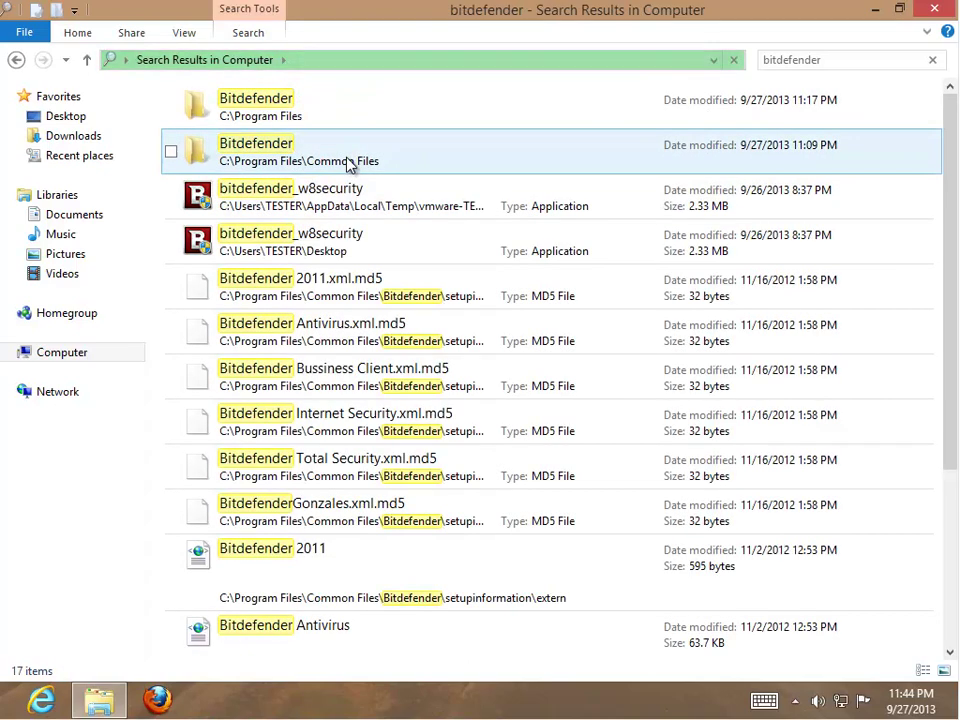
pyautogui.moveTo(946, 125); pyautogui.dragTo(944, 390)
pyautogui.click(537, 423)
pyautogui.scroll(5, 414, 480)
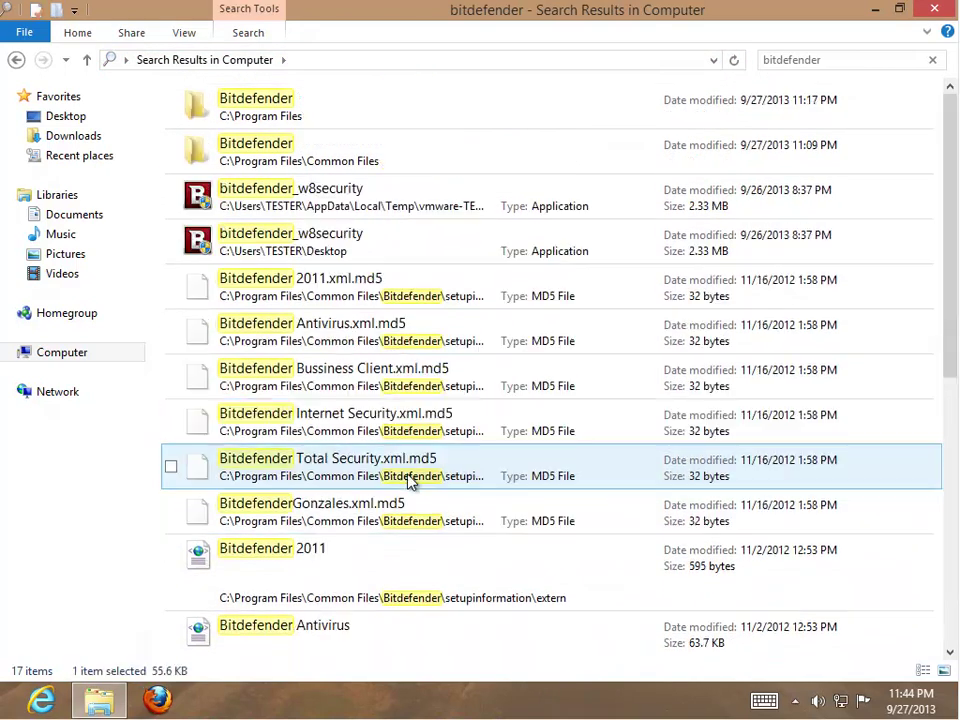
pyautogui.press('super+d')
pyautogui.doubleClick(60, 318)
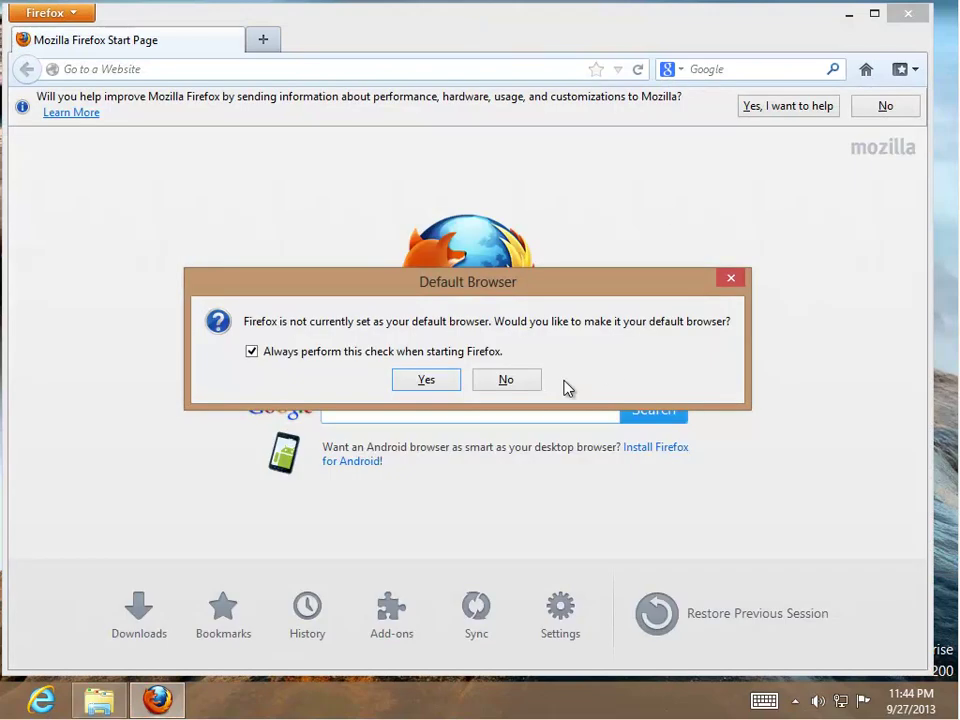
pyautogui.press('Escape')
pyautogui.click(908, 13)
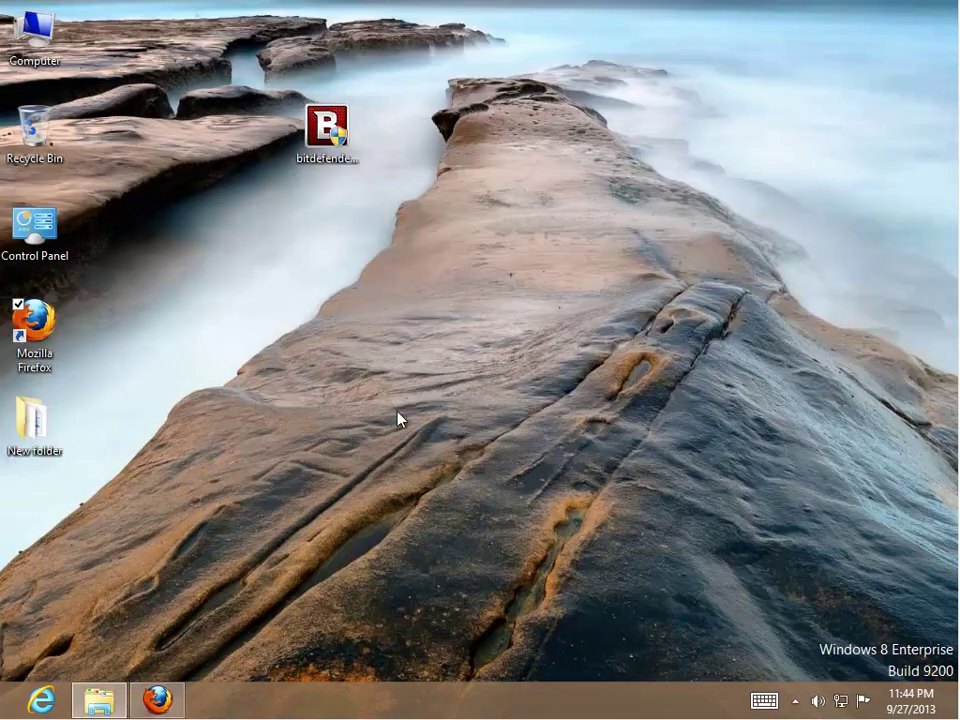
# - Launch Internet Explorer, stop the home page from loading and open Internet Options
pyautogui.click(41, 699)
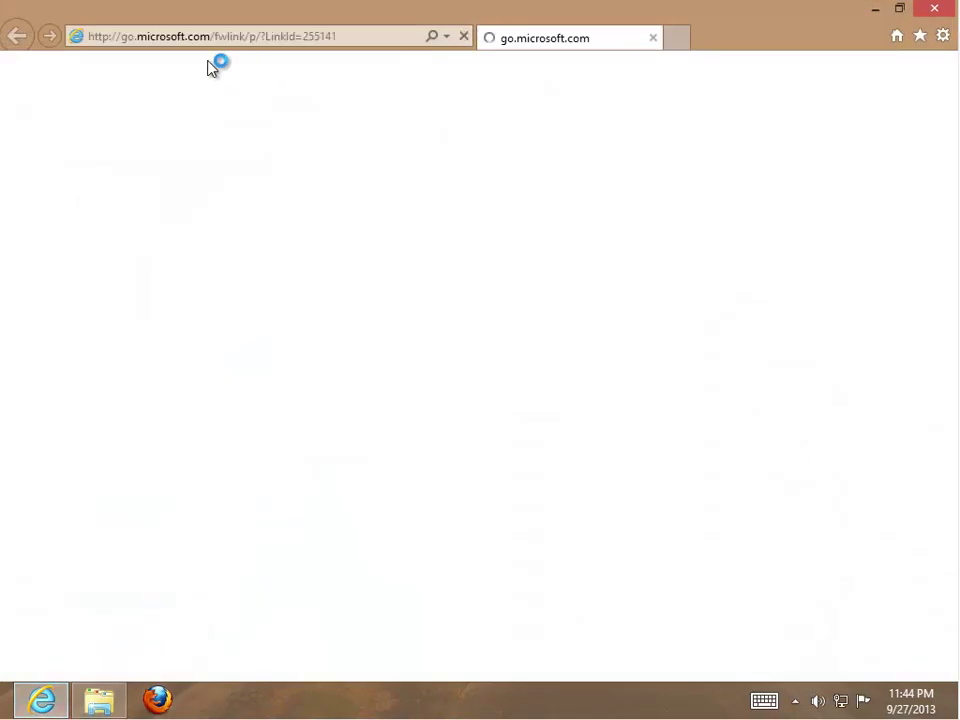
pyautogui.click(464, 36)
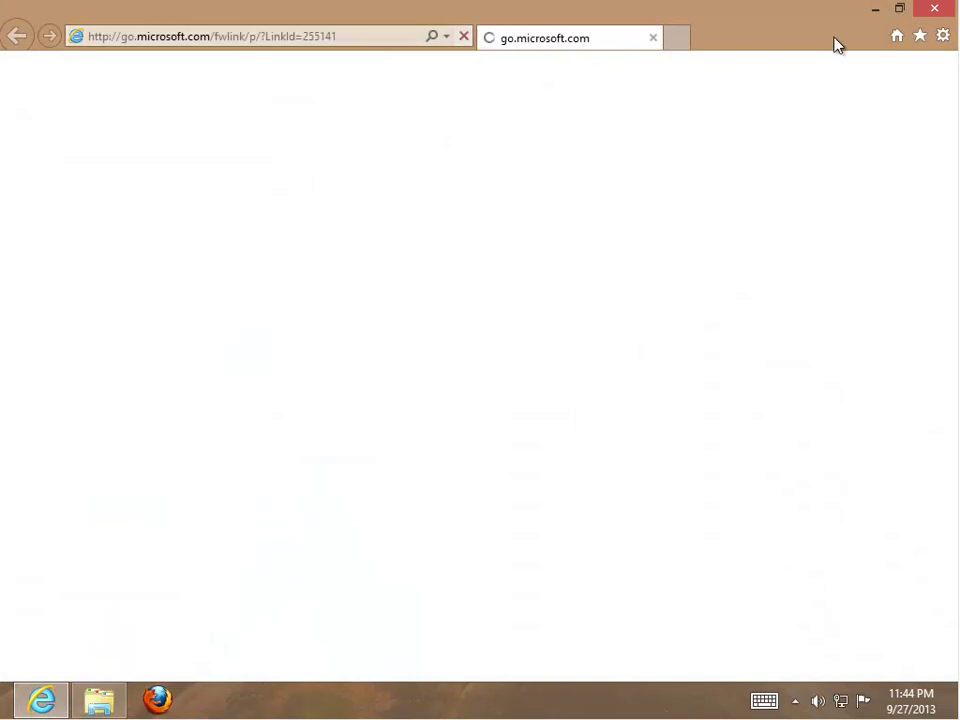
pyautogui.click(920, 35)
pyautogui.click(941, 37)
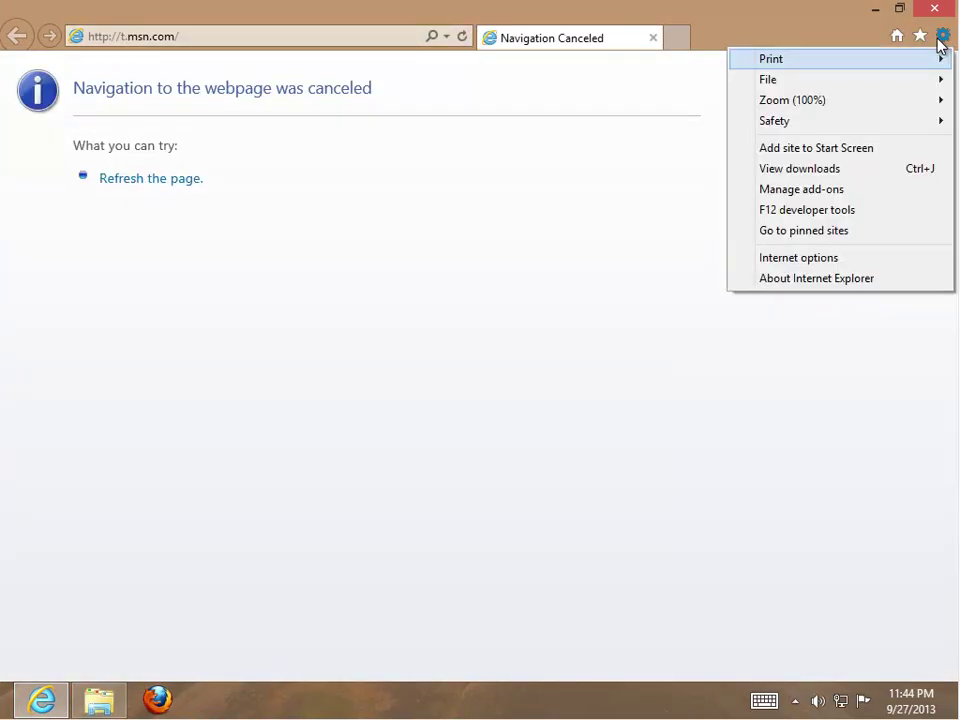
pyautogui.click(805, 258)
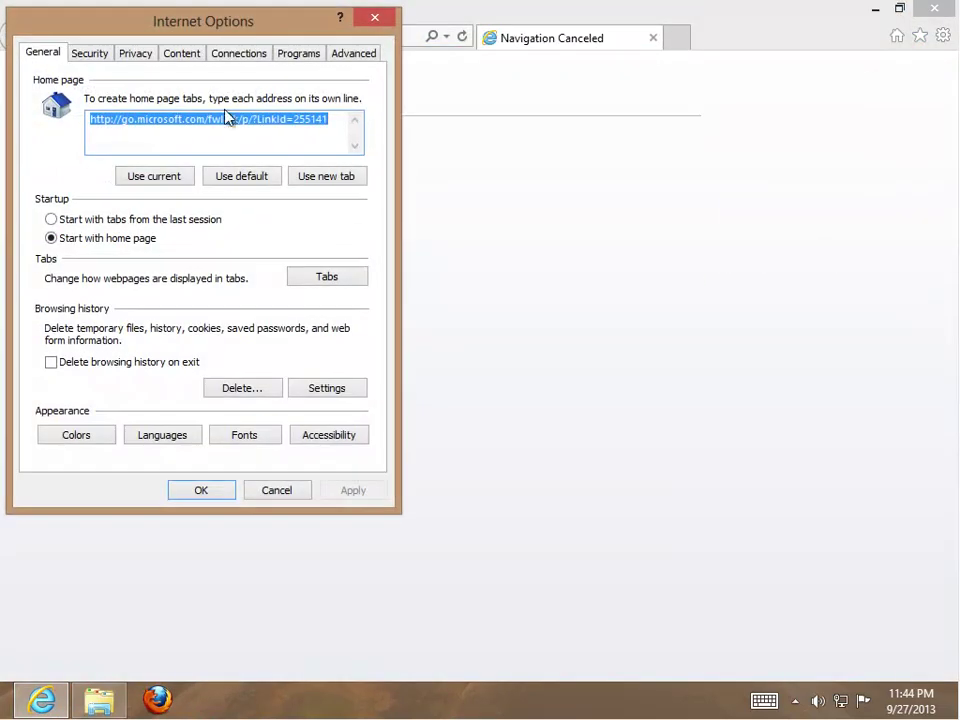
# - Delete the browsing history, also including download history, form data and passwords, accept Internet Options and close the browser
pyautogui.click(270, 393)
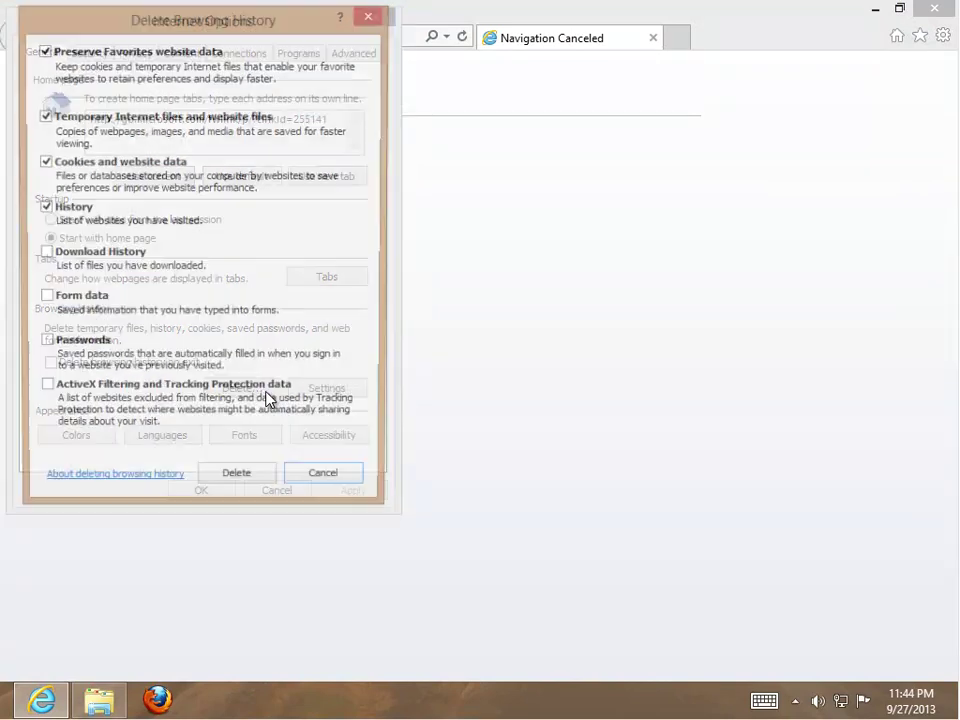
pyautogui.click(96, 275)
pyautogui.click(72, 305)
pyautogui.click(71, 372)
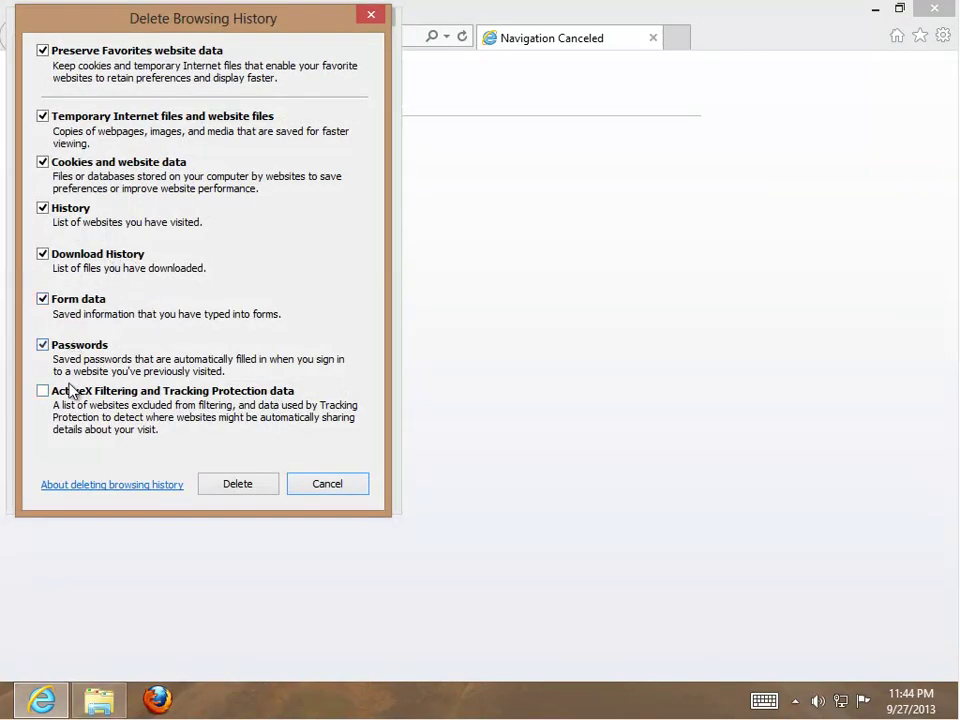
pyautogui.click(264, 499)
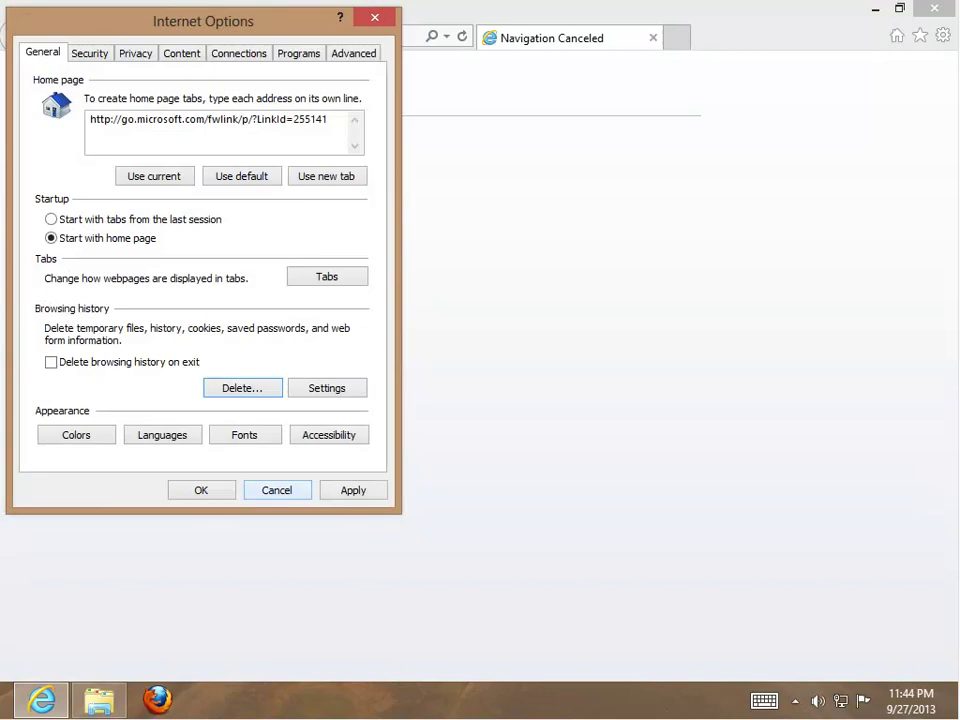
pyautogui.click(201, 490)
pyautogui.click(934, 10)
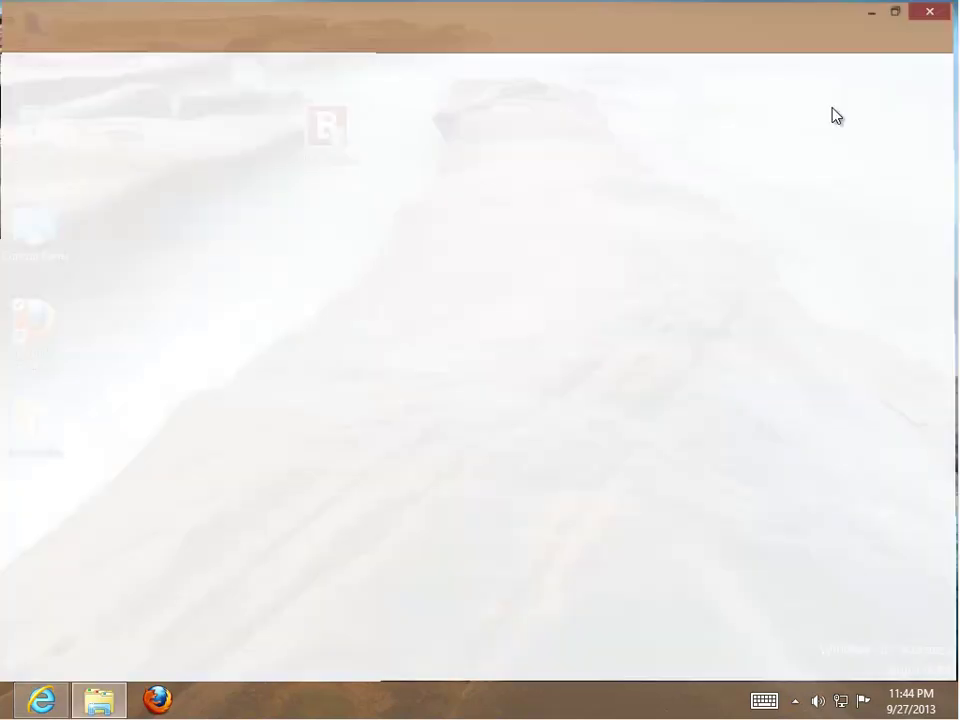
# - Delete the search results from the first Bitdefender folder through BitdefenderGonzales.xml.md5, granting administrator permission for all current items
pyautogui.click(98, 700)
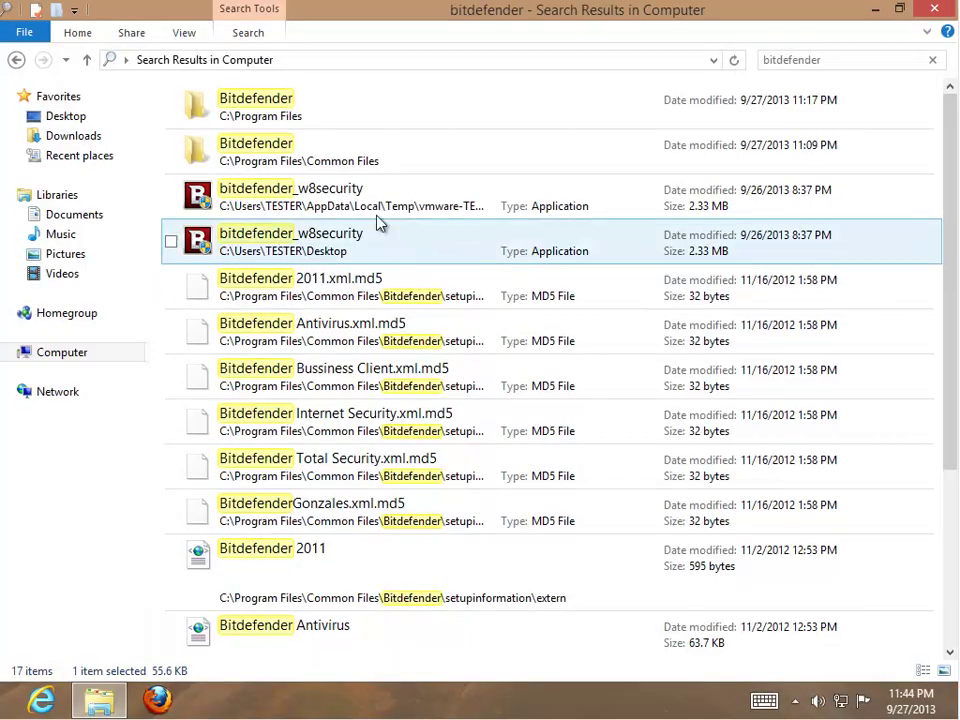
pyautogui.click(394, 114)
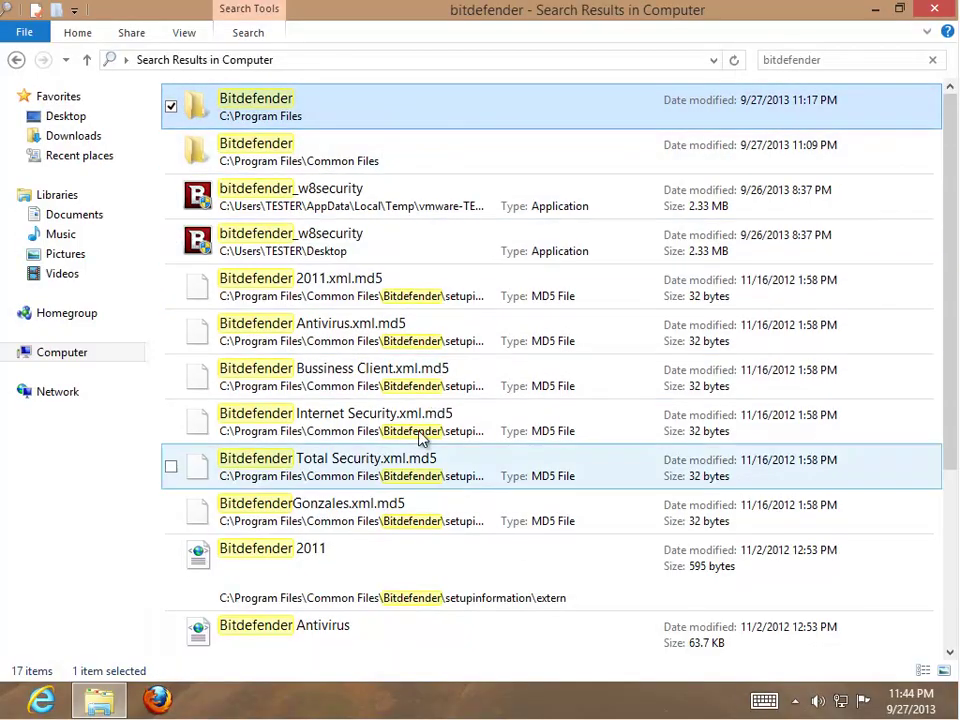
pyautogui.keyDown('shift'); pyautogui.click(408, 527); pyautogui.keyUp('shift')
pyautogui.rightClick(541, 271)
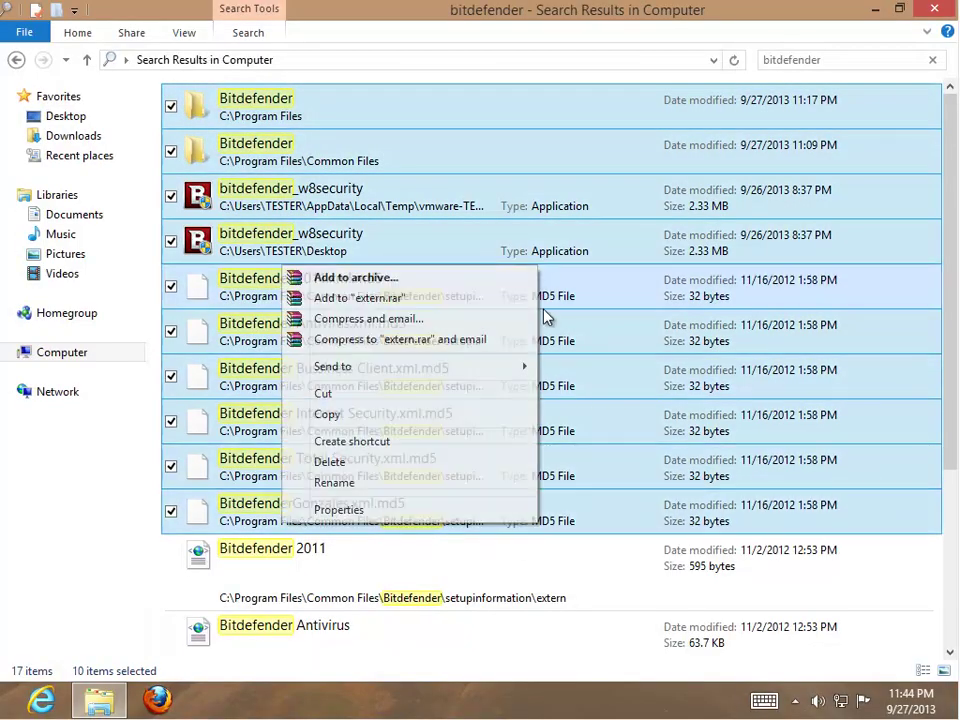
pyautogui.click(482, 465)
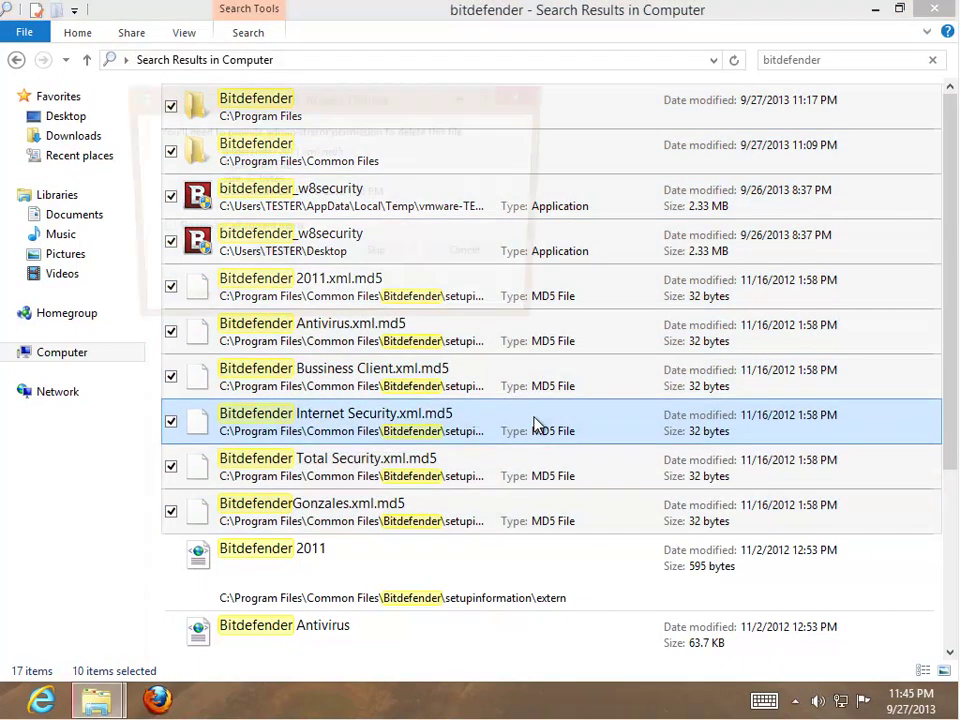
pyautogui.moveTo(390, 104); pyautogui.dragTo(584, 160)
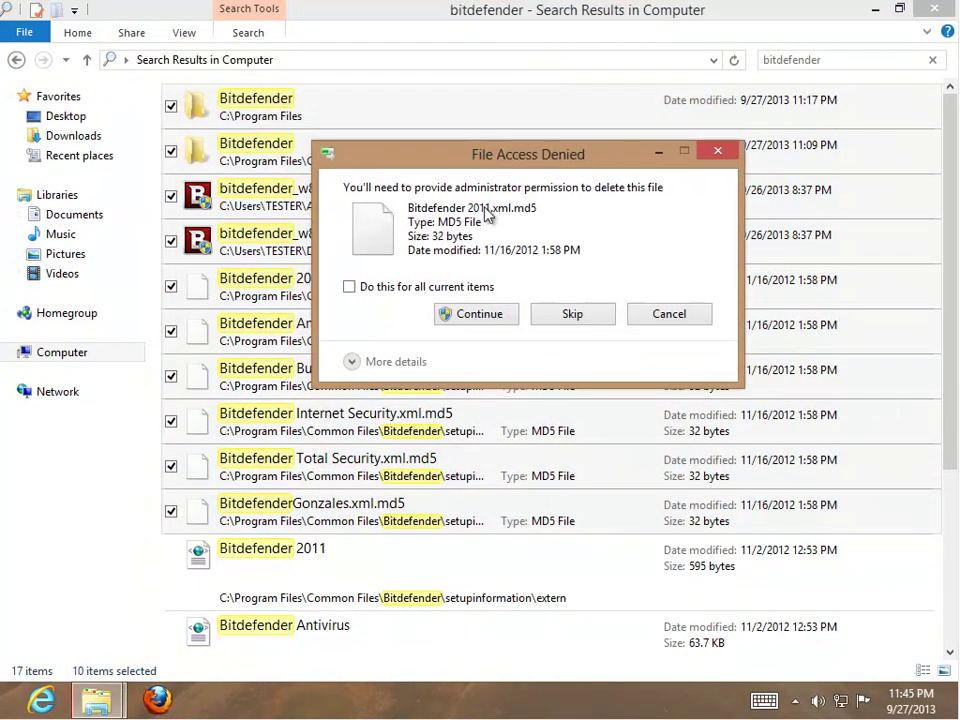
pyautogui.click(507, 318)
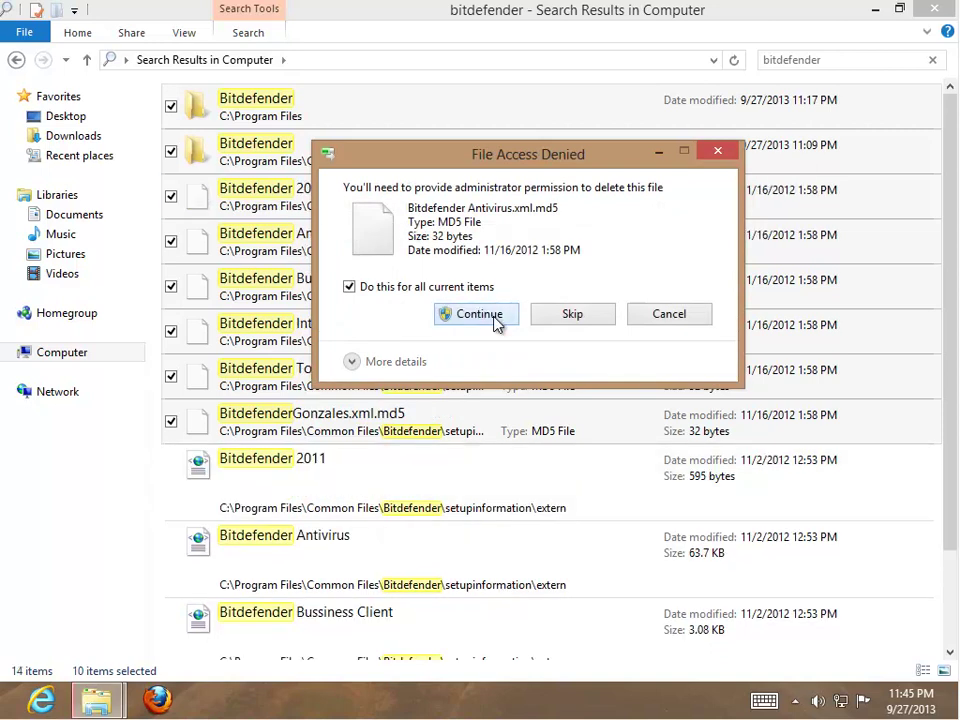
pyautogui.click(478, 314)
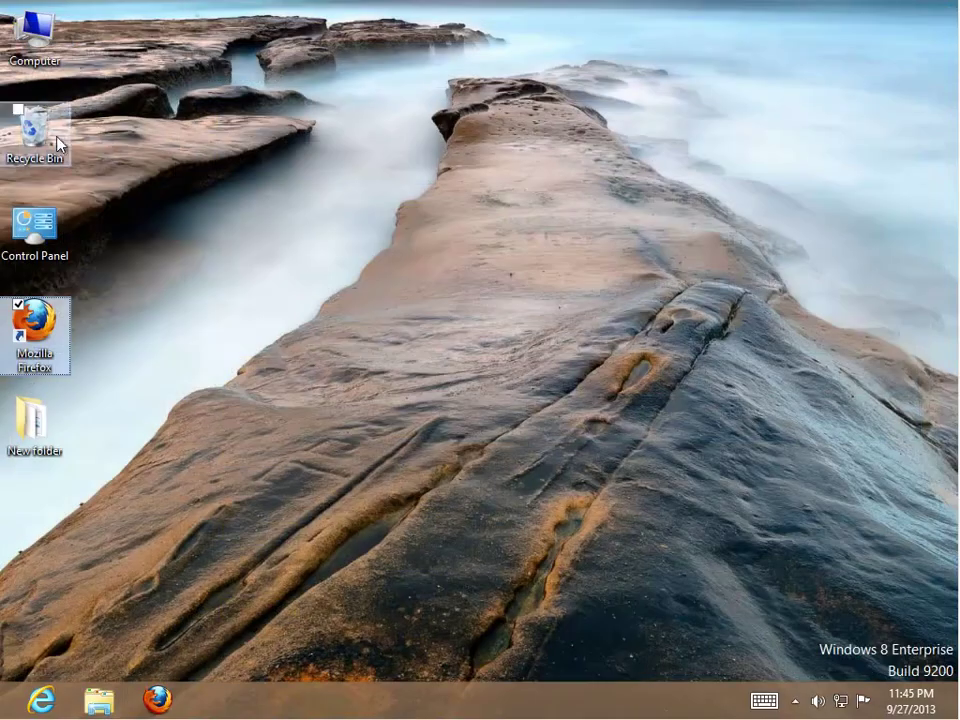
# - Empty the Recycle Bin permanently and refresh the desktop
pyautogui.rightClick(38, 120)
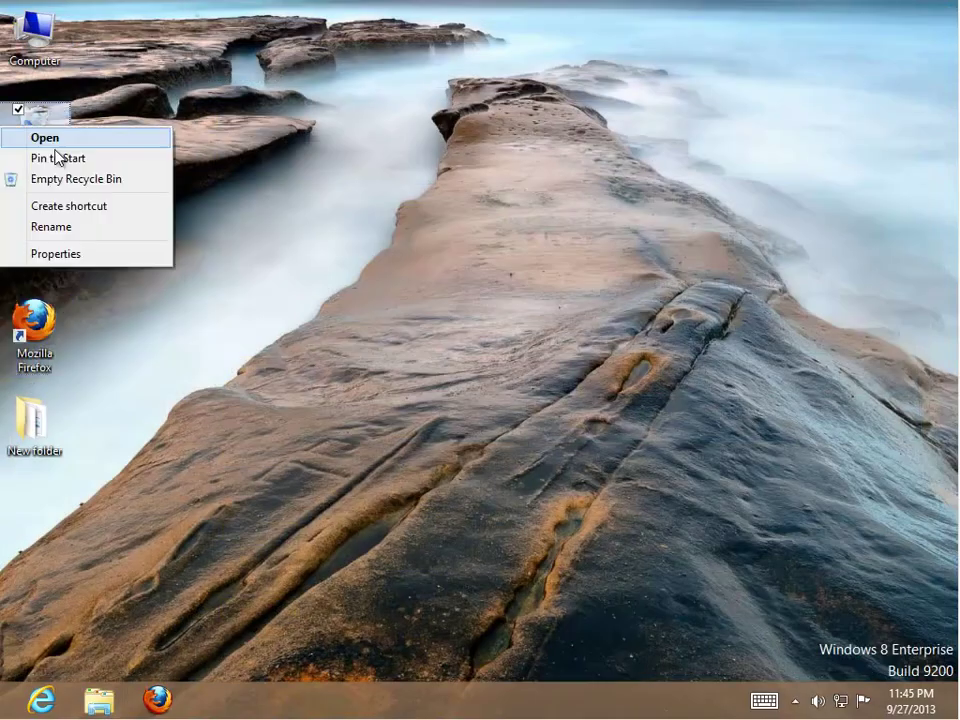
pyautogui.click(63, 181)
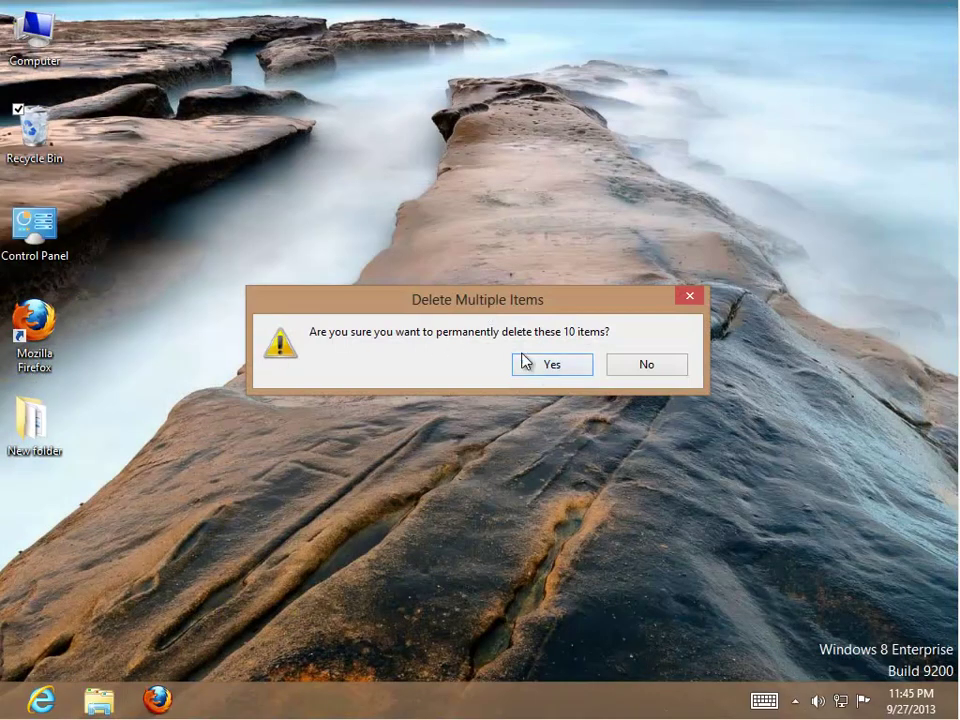
pyautogui.click(548, 366)
pyautogui.rightClick(280, 322)
pyautogui.click(390, 380)
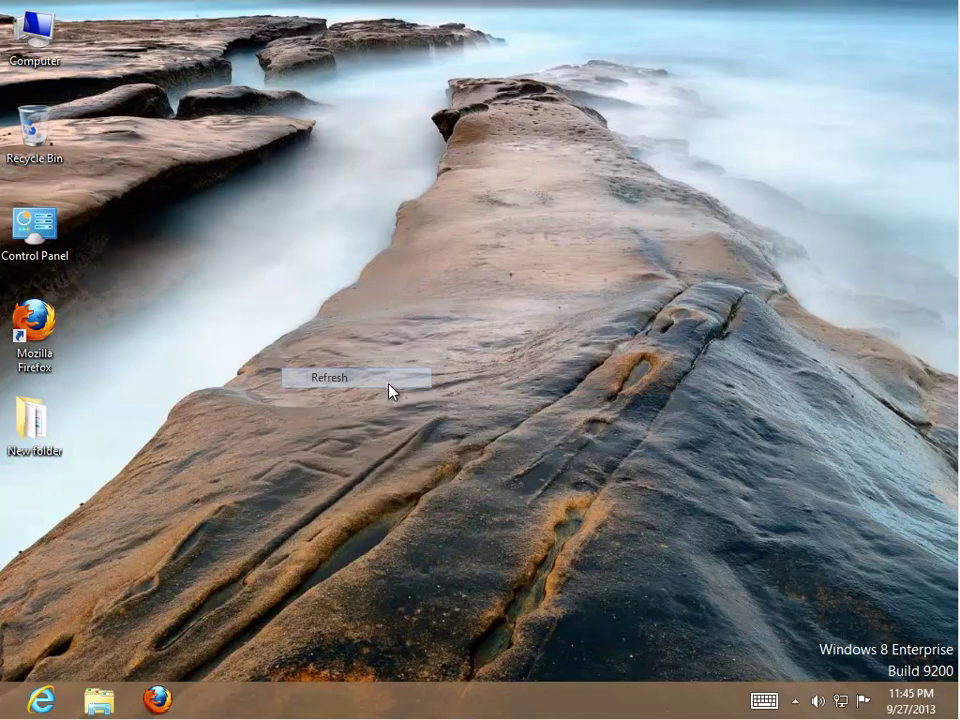
# - Search the Windows settings for "restart", look at the power options and return to the desktop
pyautogui.press('super+f')
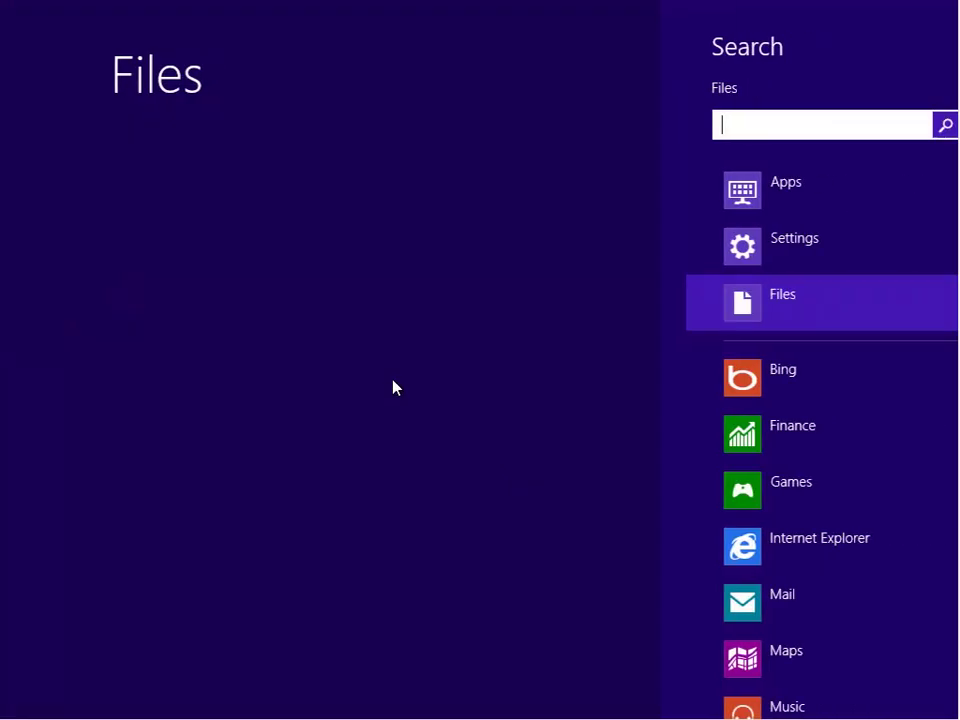
pyautogui.click(703, 185)
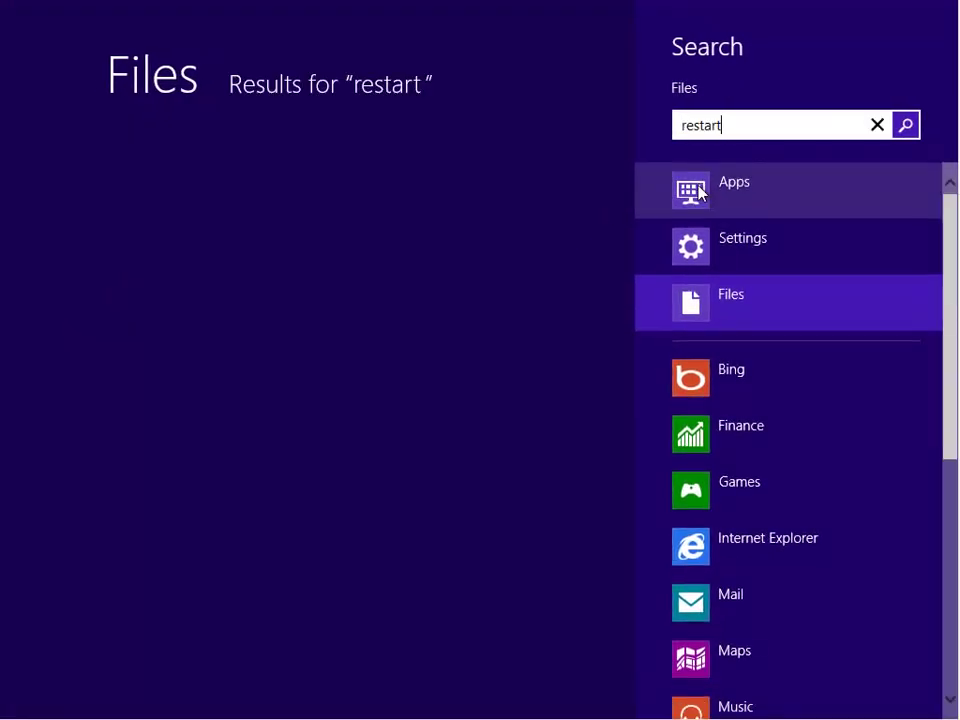
pyautogui.click(709, 249)
pyautogui.press('super+i')
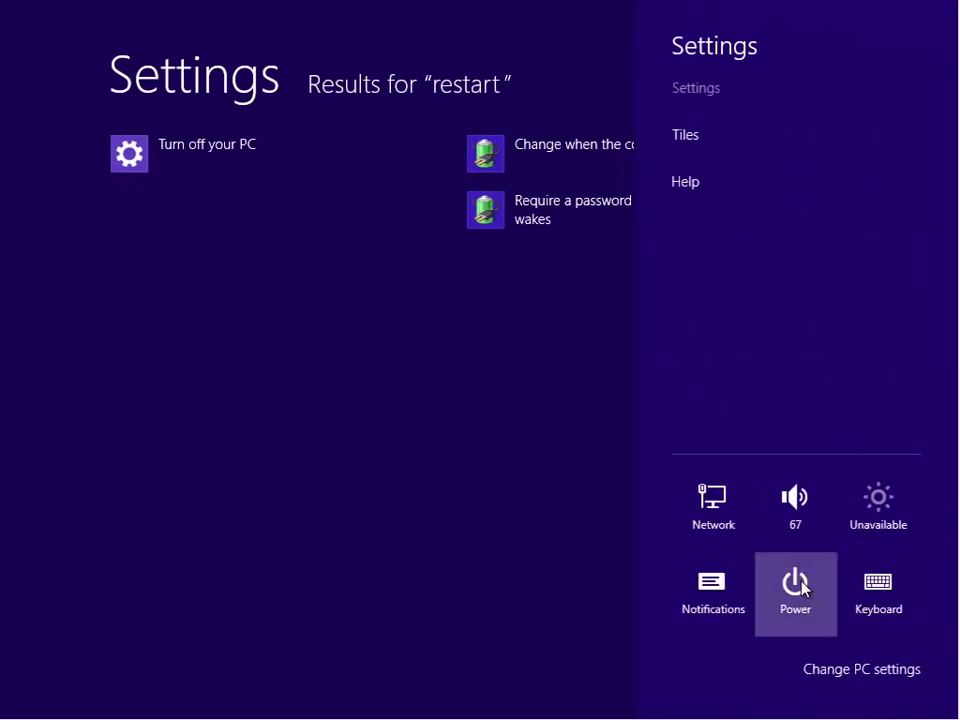
pyautogui.click(805, 592)
pyautogui.click(397, 378)
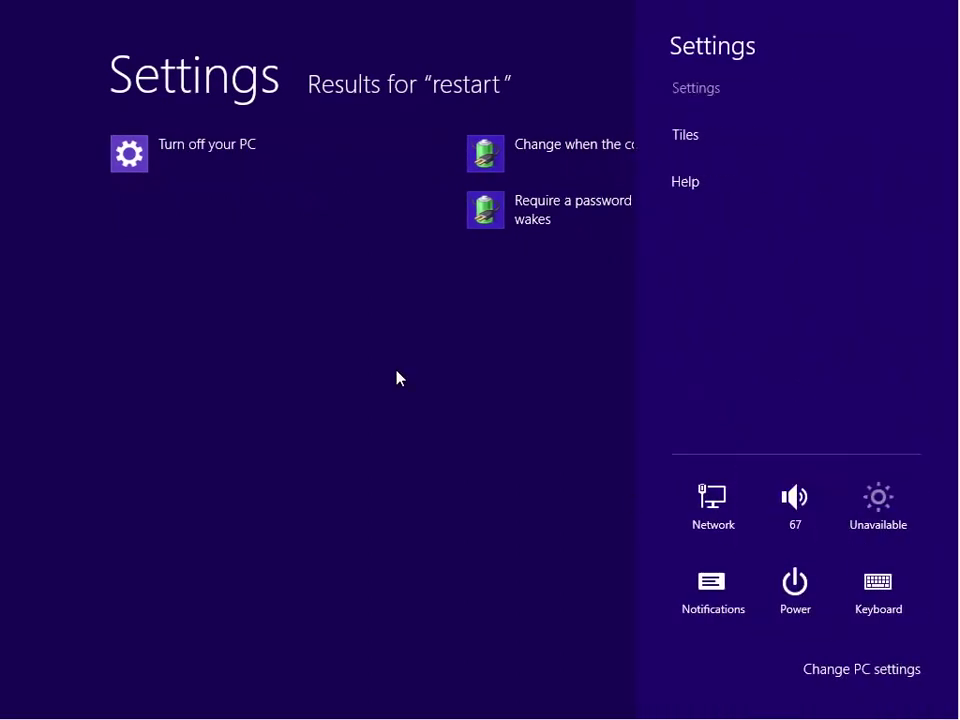
pyautogui.press('super')
pyautogui.click(450, 236)
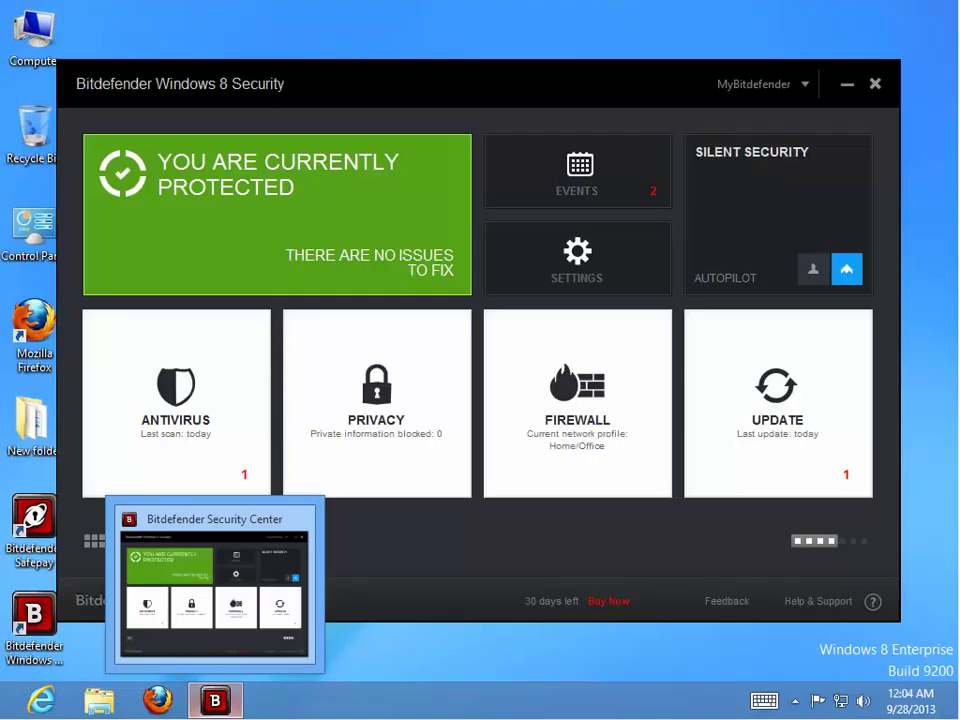
# - Move the Bitdefender Windows 8 Security window clear of the desktop icons
pyautogui.moveTo(450, 93); pyautogui.dragTo(497, 61)
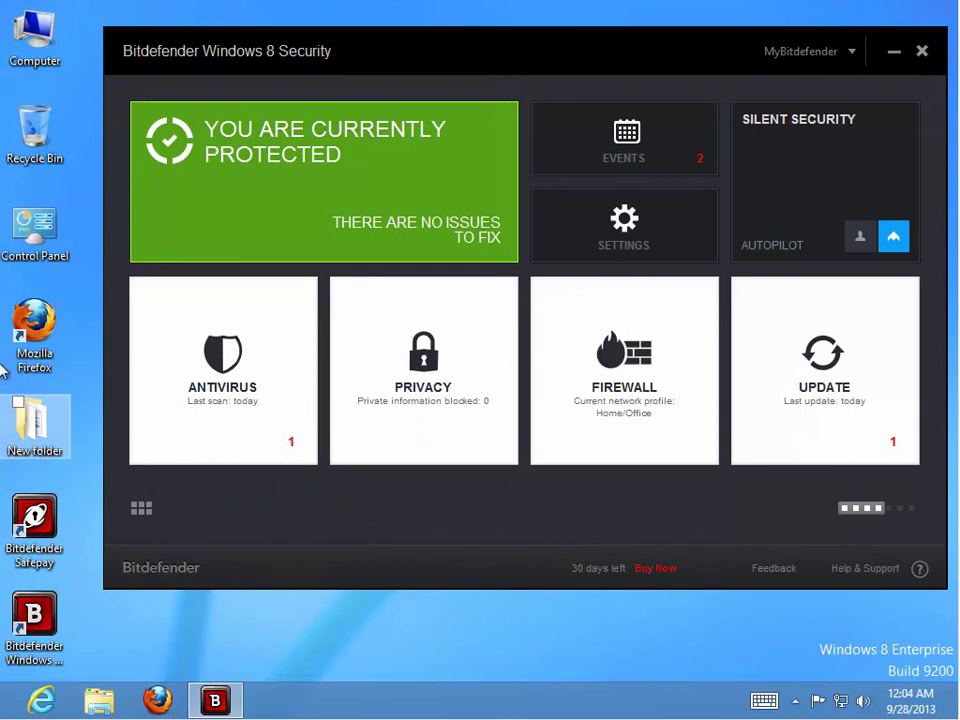
# - Launch the uninstaller for Bitdefender Windows 8 Security from Control Panel's installed programs, minimize the program list, and choose Remove Bitdefender
pyautogui.click(57, 244)
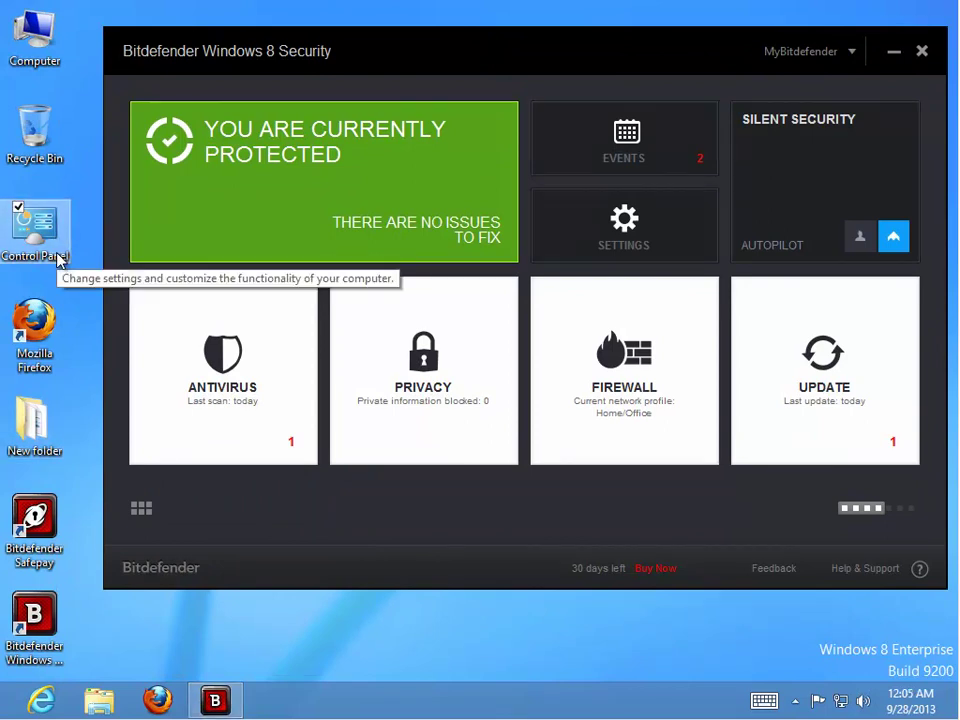
pyautogui.doubleClick(57, 258)
pyautogui.click(348, 467)
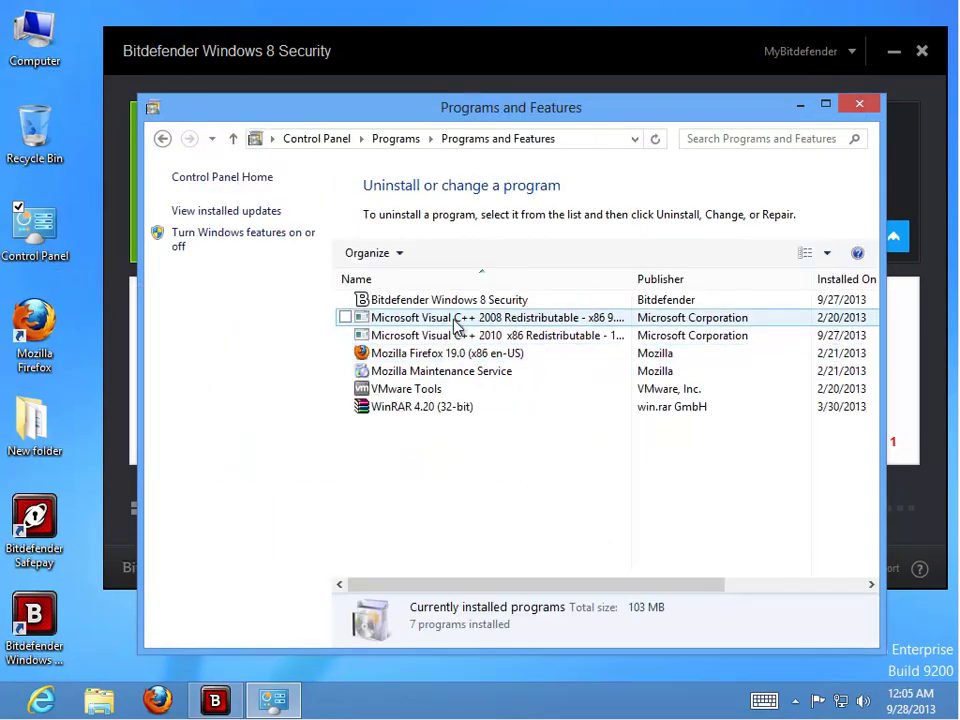
pyautogui.click(452, 302)
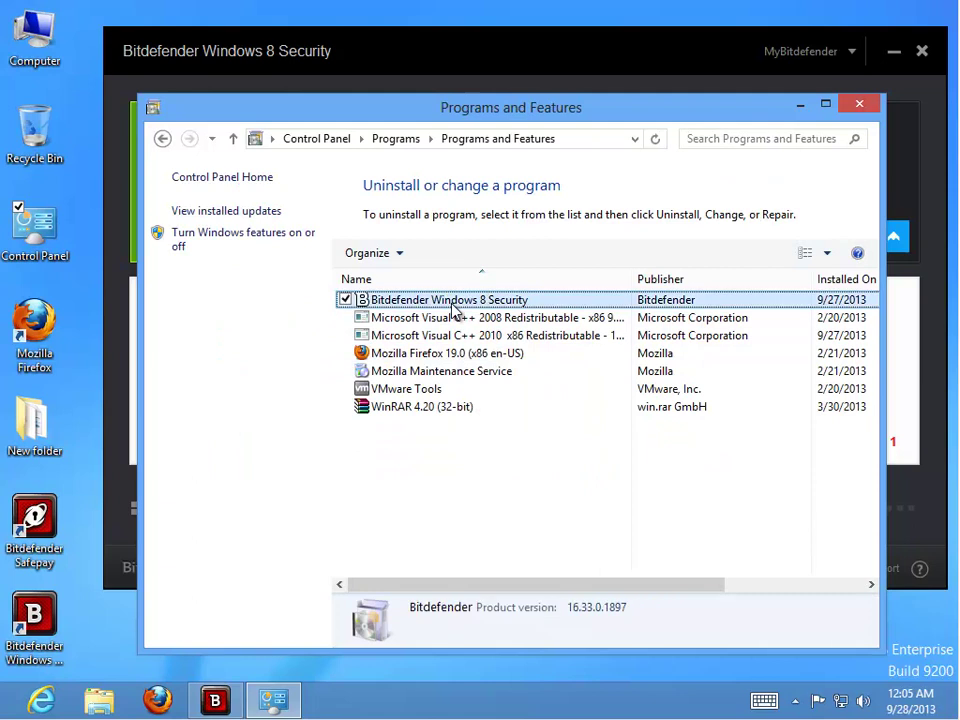
pyautogui.click(802, 108)
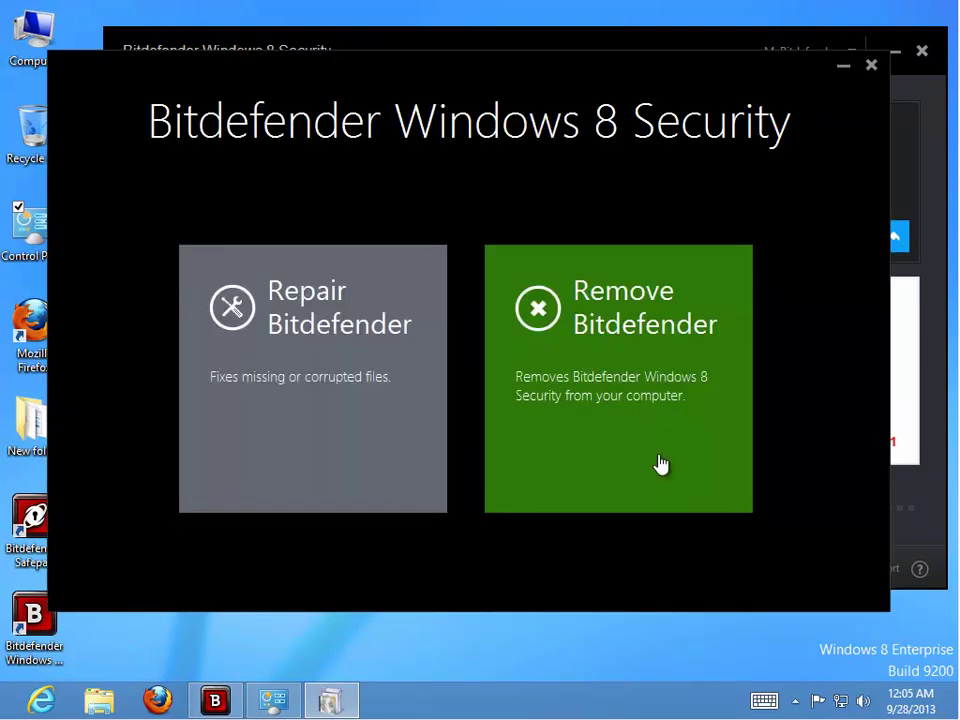
pyautogui.moveTo(598, 110)
pyautogui.mouseDown()
pyautogui.moveTo(563, 165)
pyautogui.moveTo(585, 154)
pyautogui.moveTo(574, 133)
pyautogui.moveTo(552, 163)
pyautogui.mouseUp()
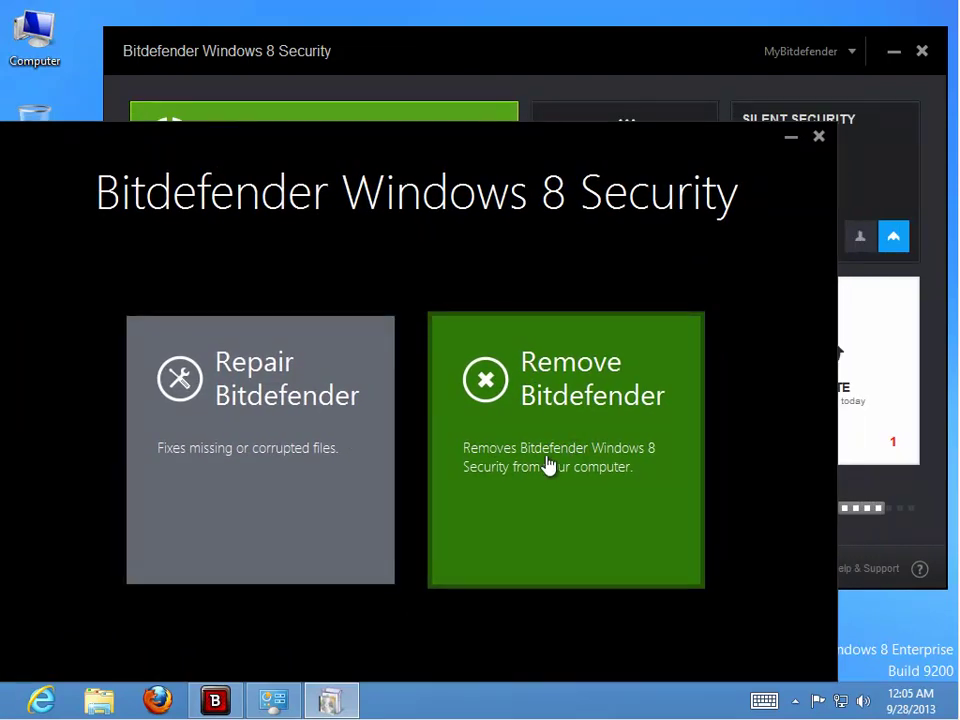
pyautogui.click(535, 565)
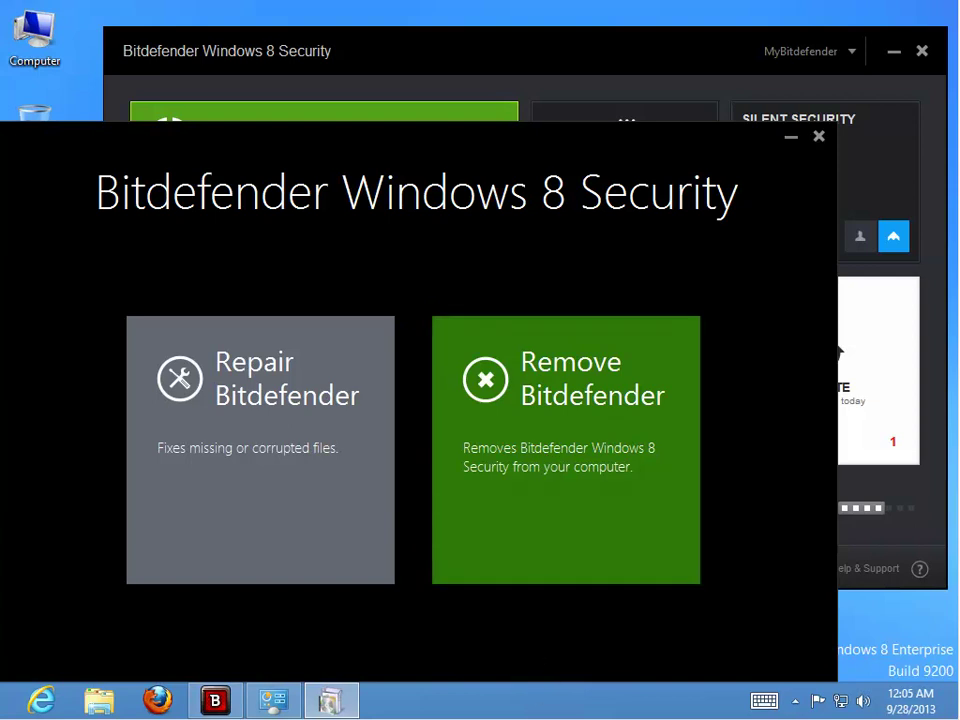